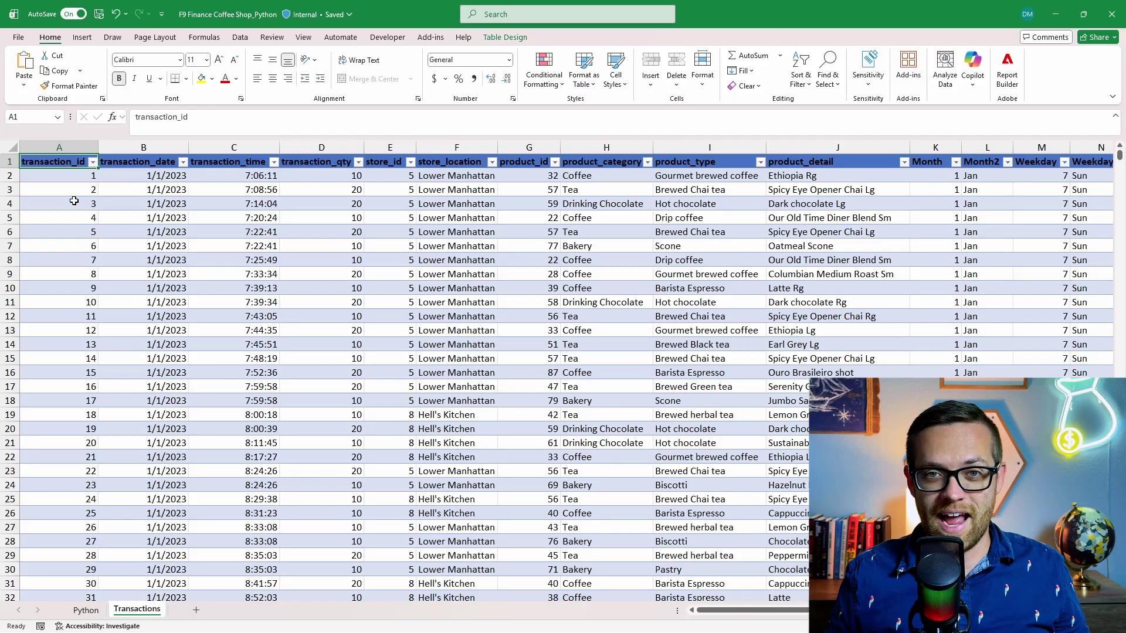
Switch to the empty Python sheet and bring up the Formulas ribbon with the Python in Excel pane
click(240, 37)
click(52, 39)
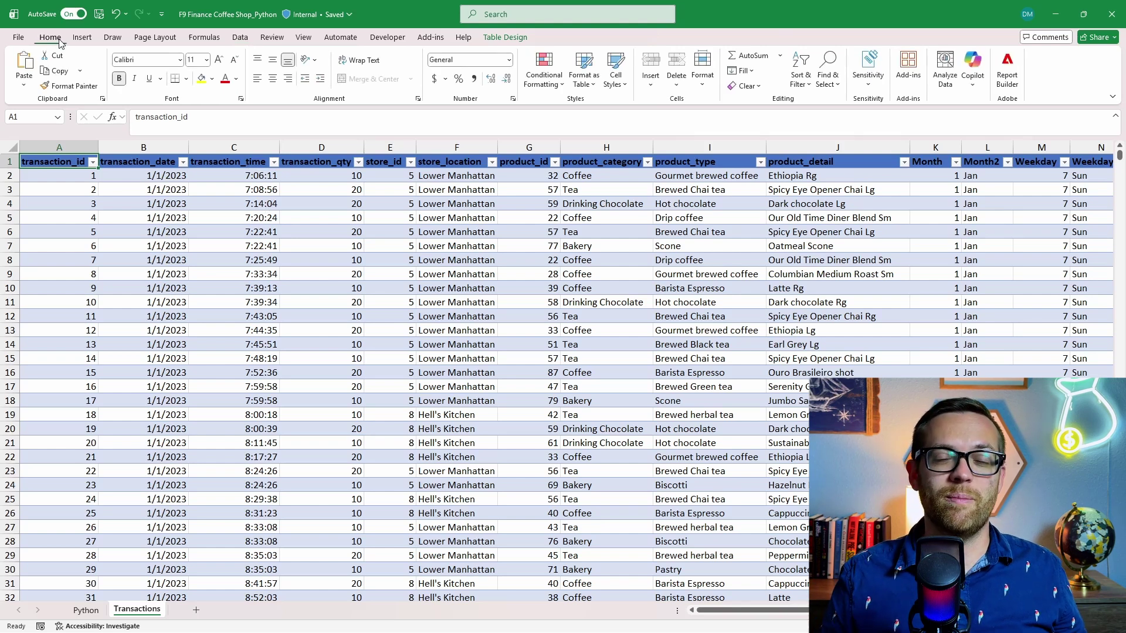
click(200, 38)
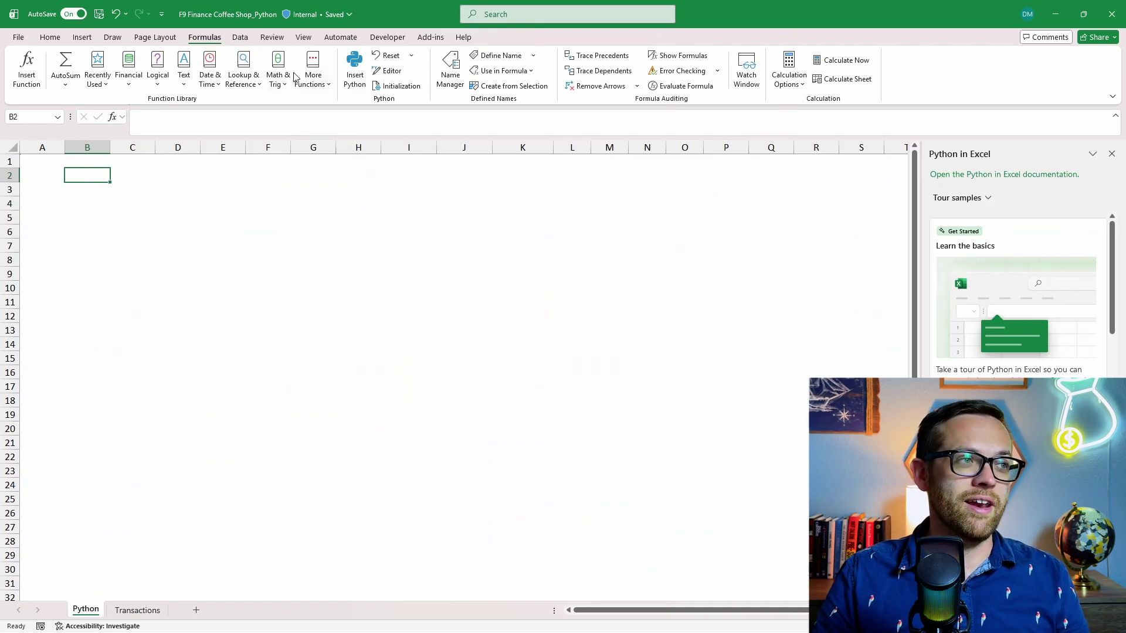
click(354, 65)
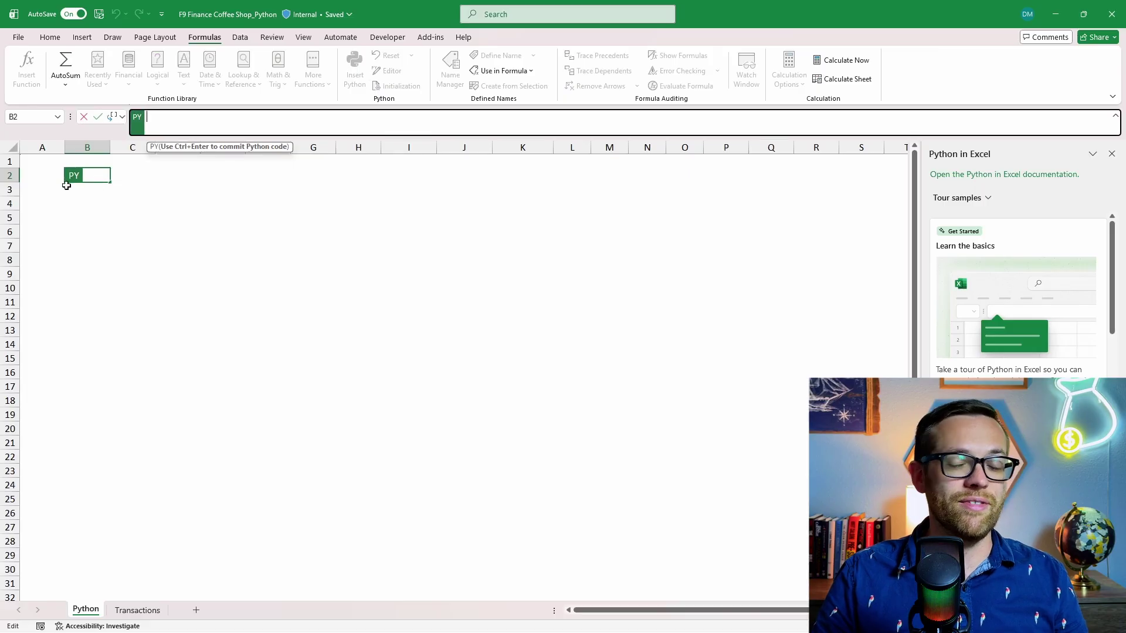
click(85, 117)
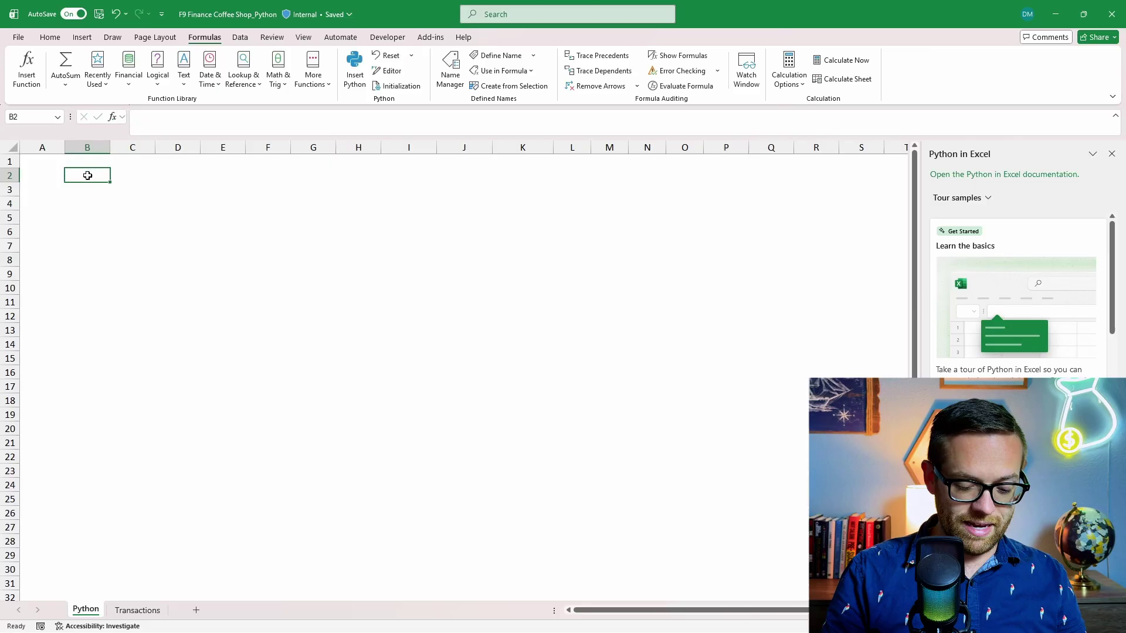
text(=py)
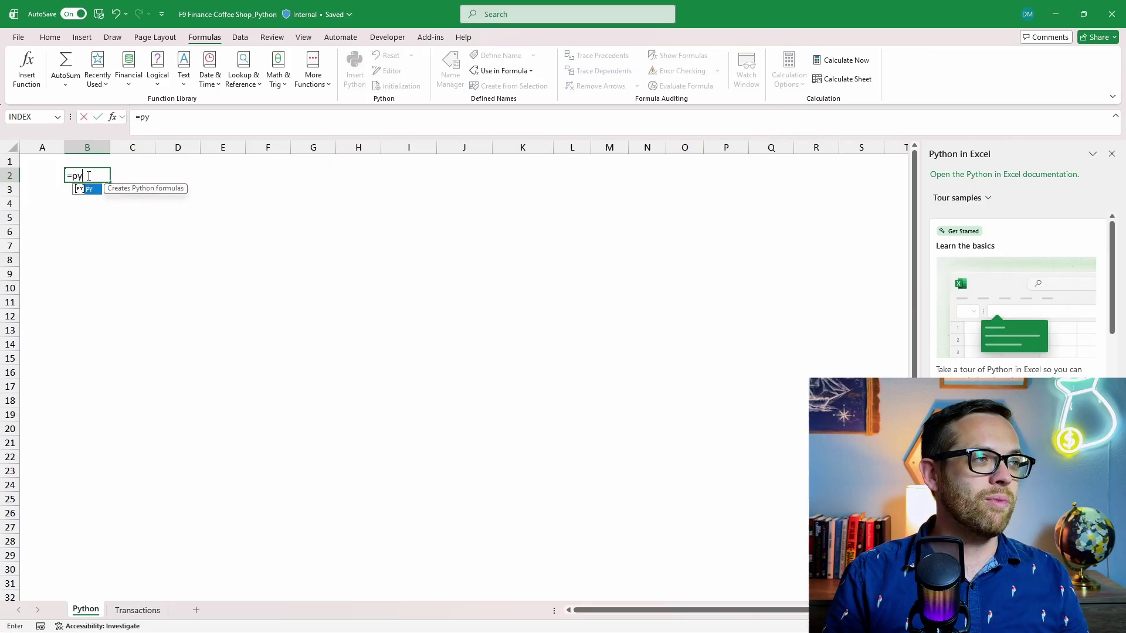
key(Tab)
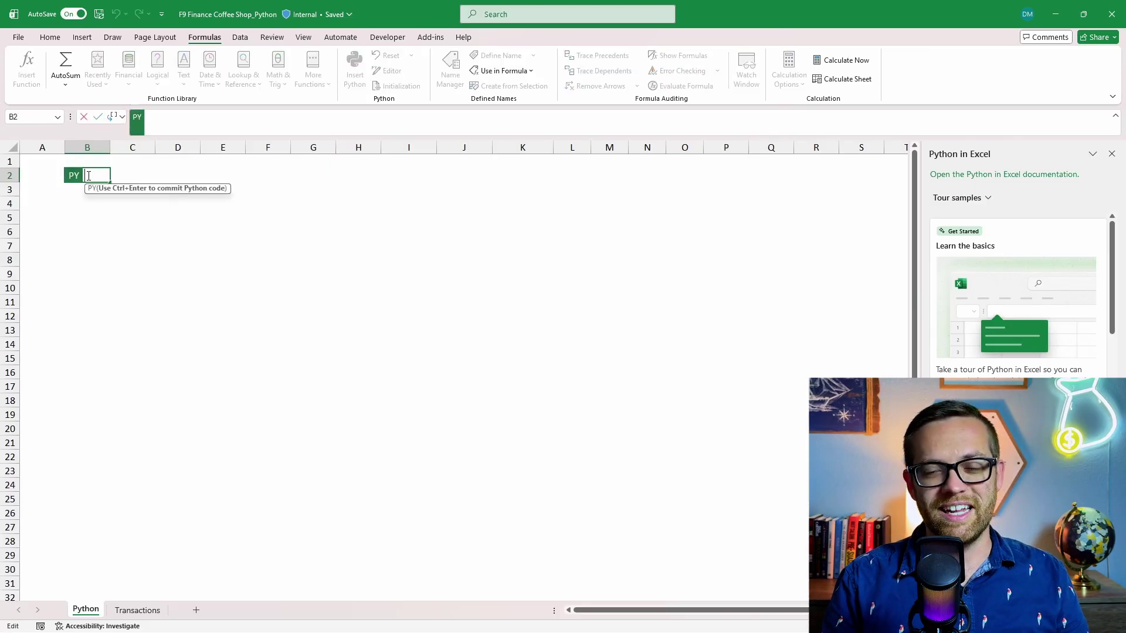
key(Escape)
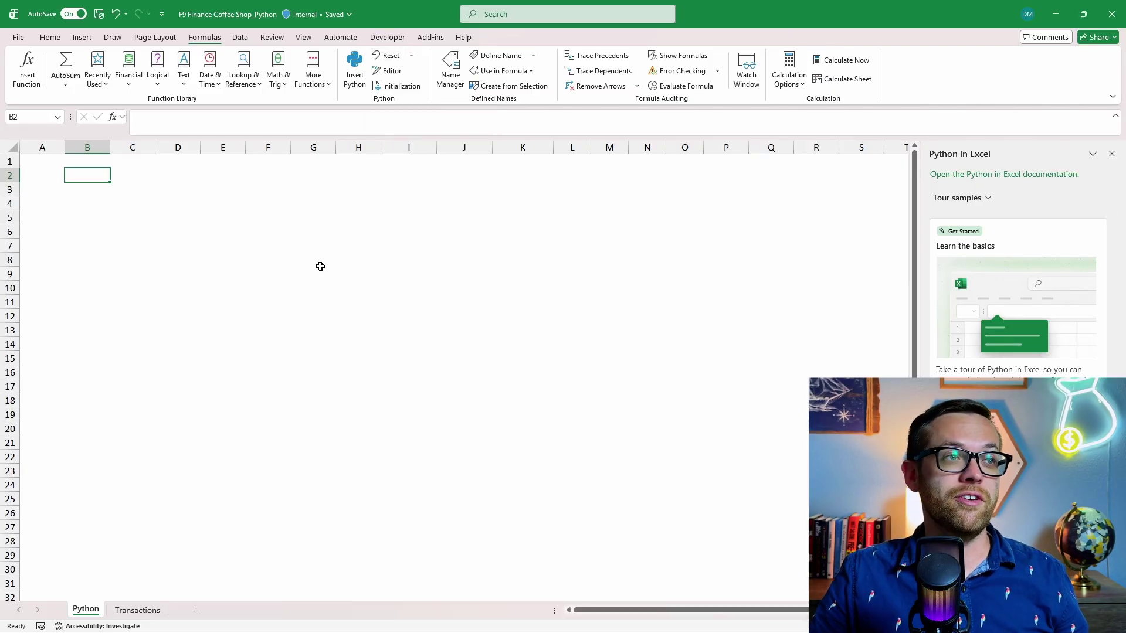
Open the Python Editor pane, check the default Initialization imports, then return to the Editor
click(390, 70)
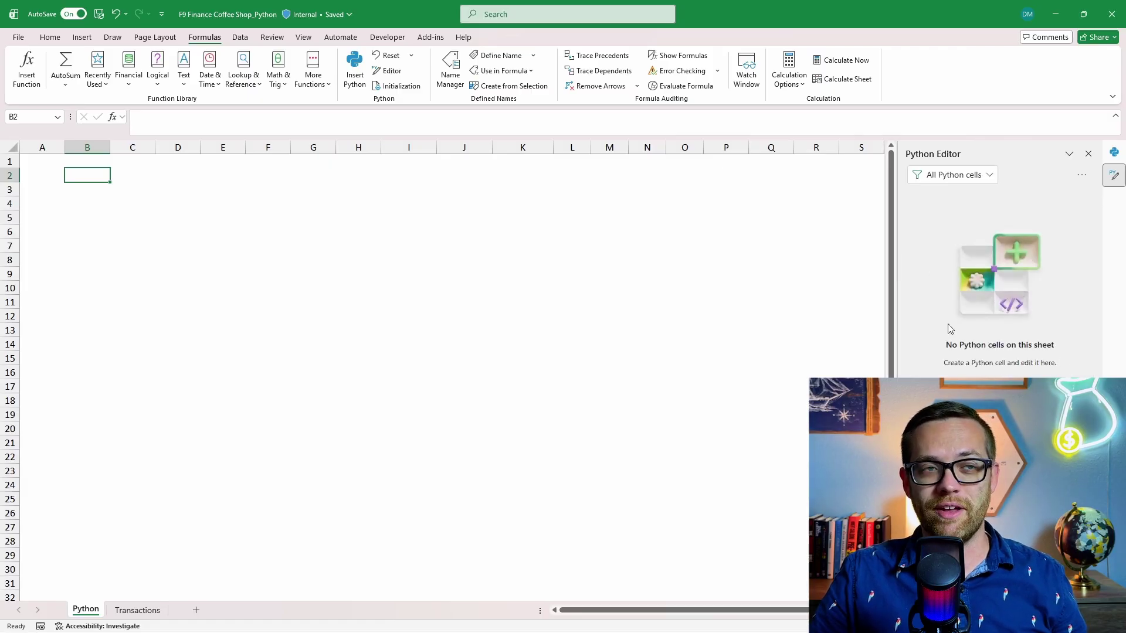
click(407, 91)
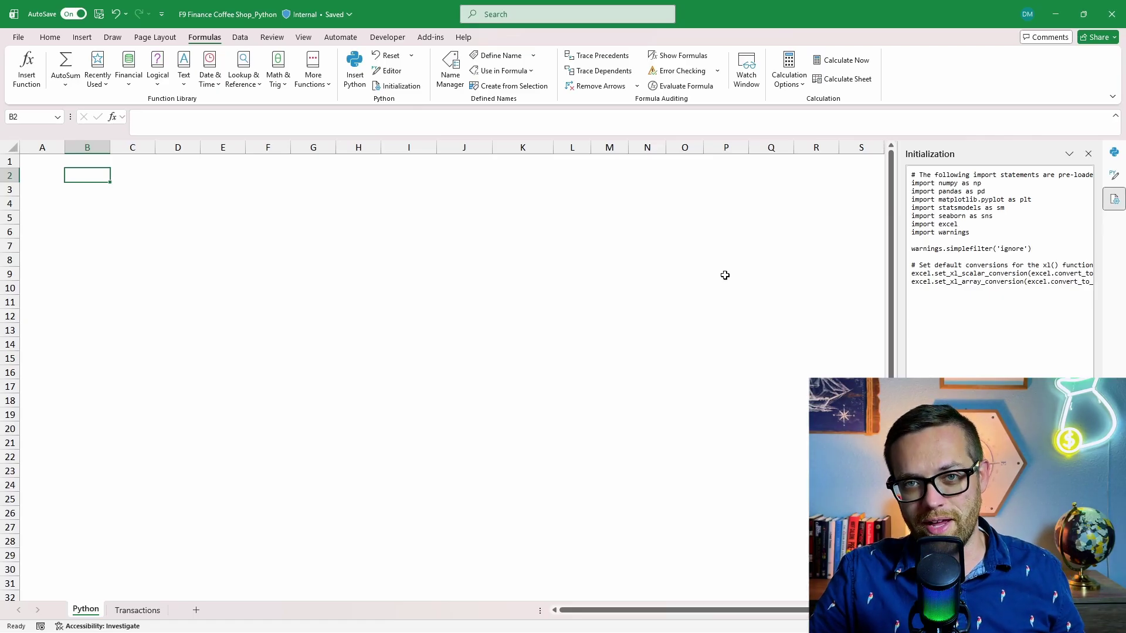
click(74, 176)
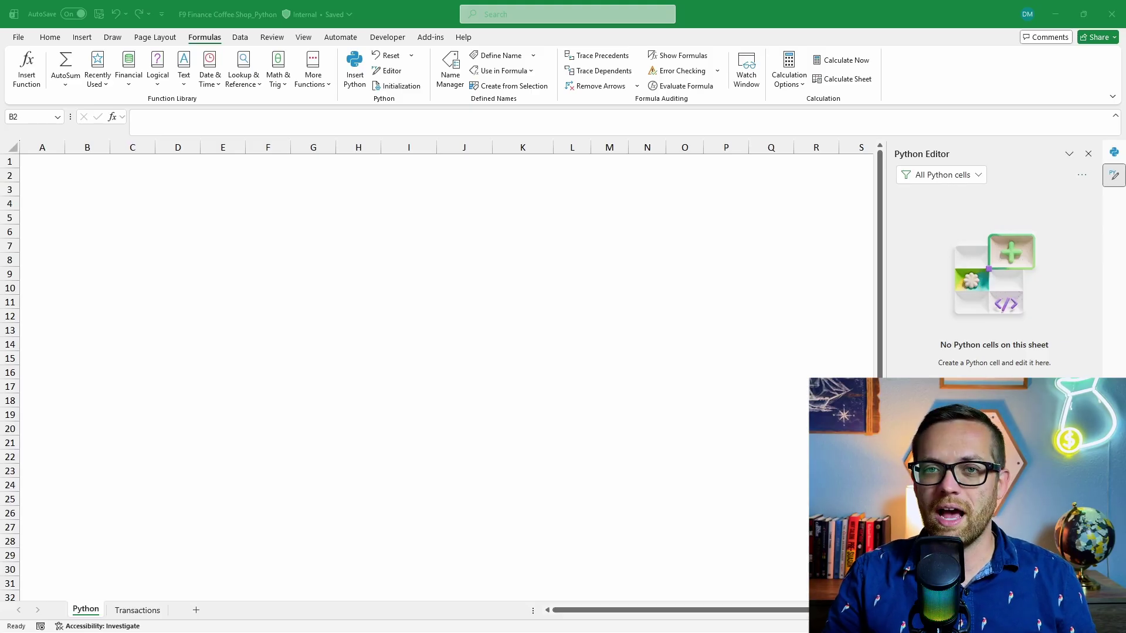
Enter the pasted numpy/pandas/matplotlib charting script as a Python cell in B2 and run it
click(86, 176)
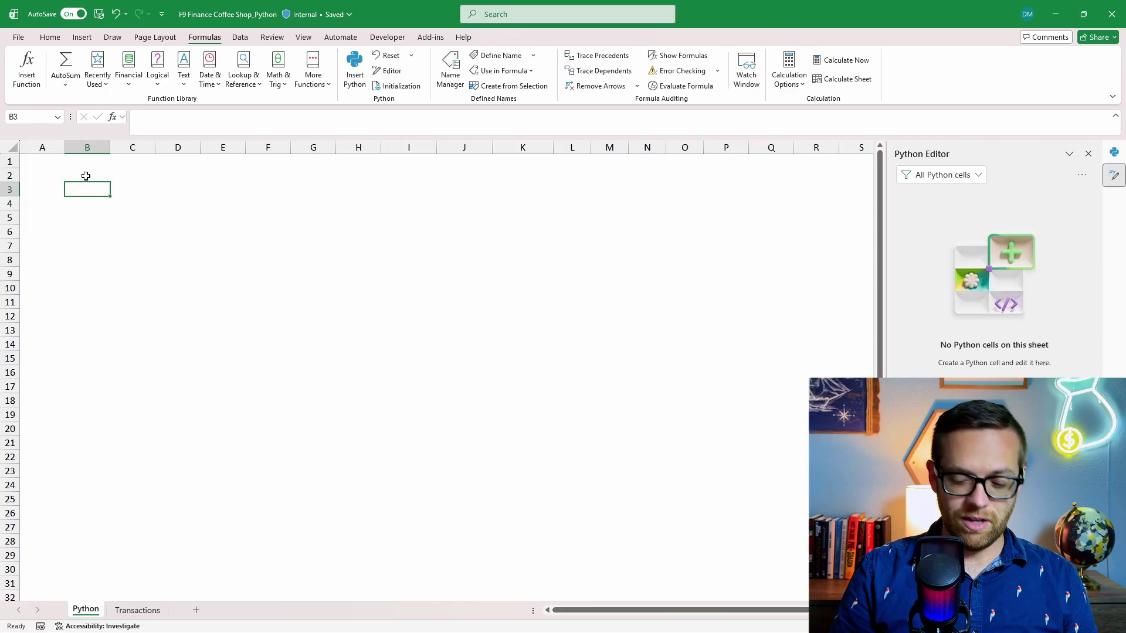
text(=PY)
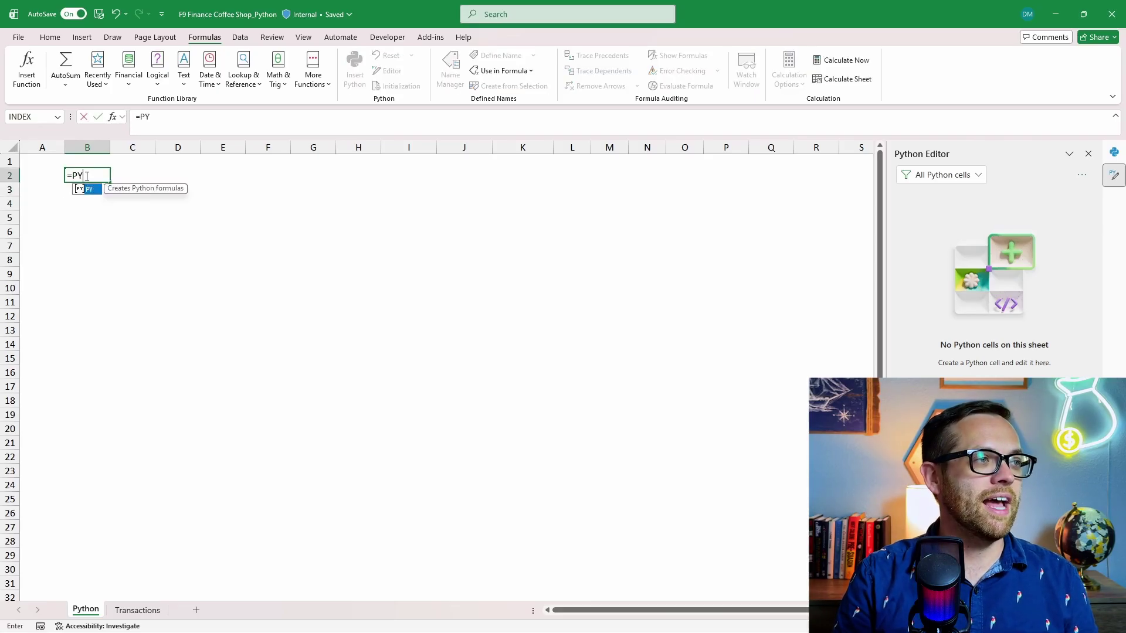
key(Tab)
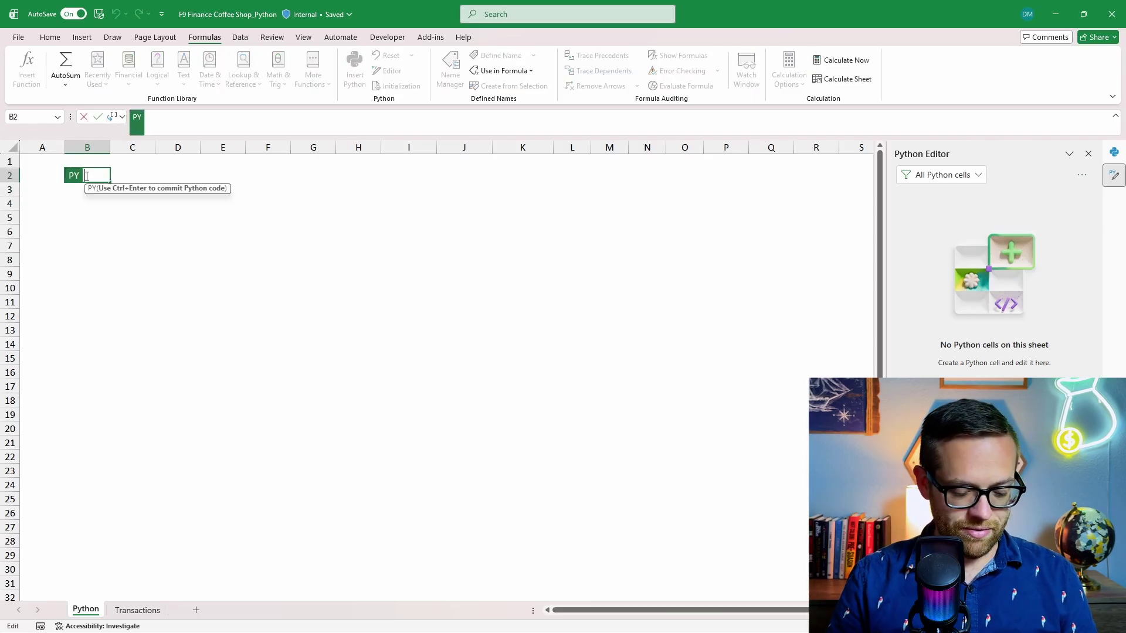
key(ctrl+v)
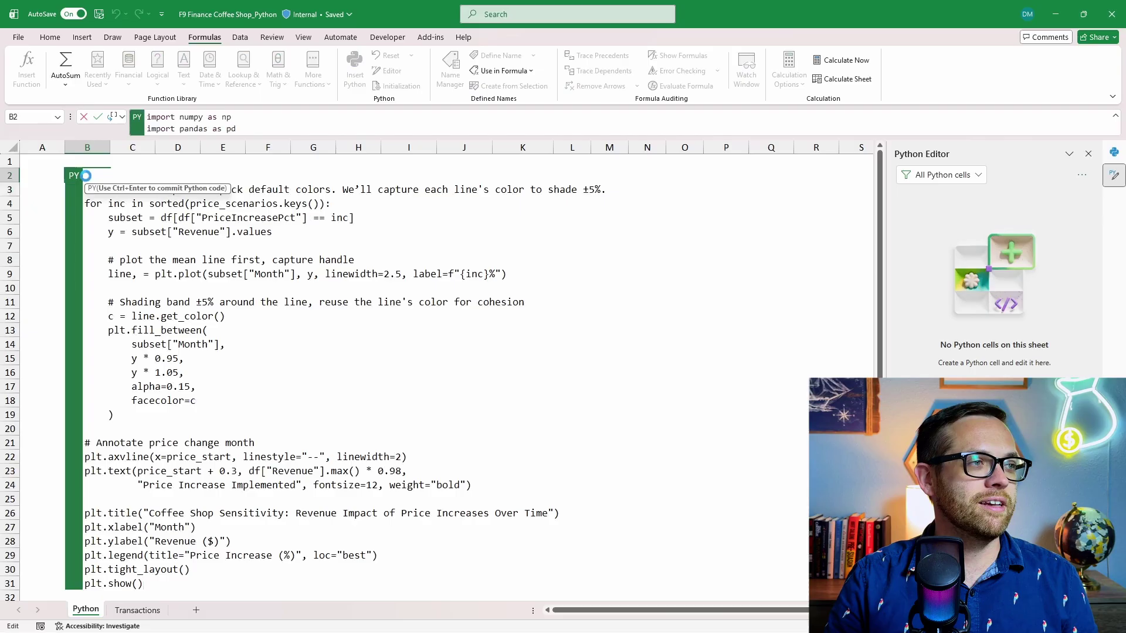
scroll(281, 224, down, 1)
scroll(281, 223, up, 1)
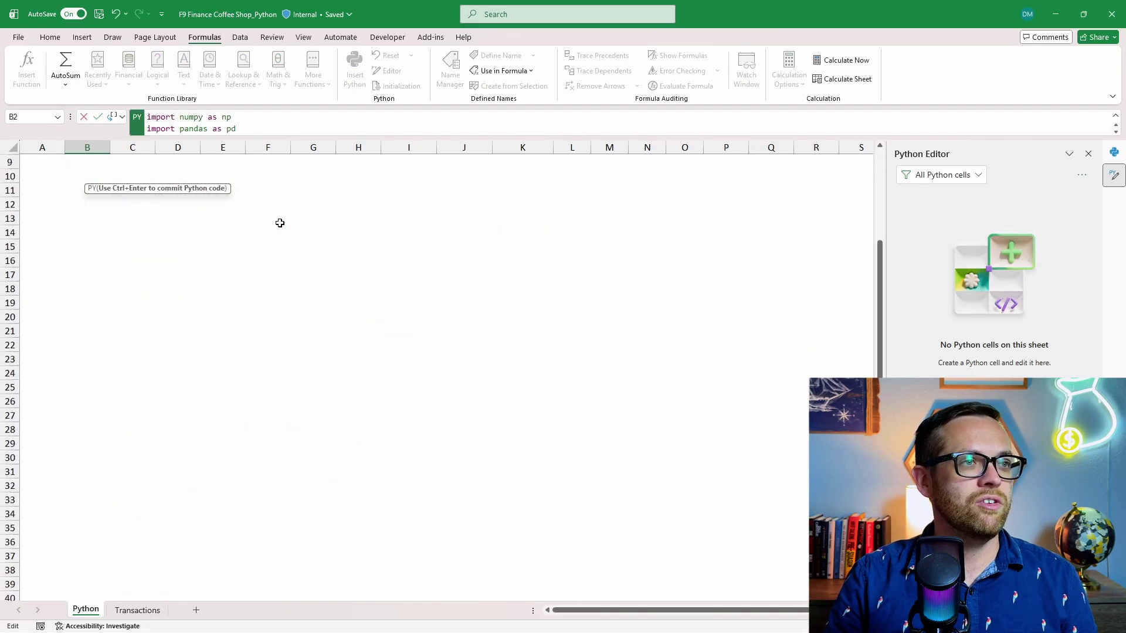
drag(416, 144, 408, 202)
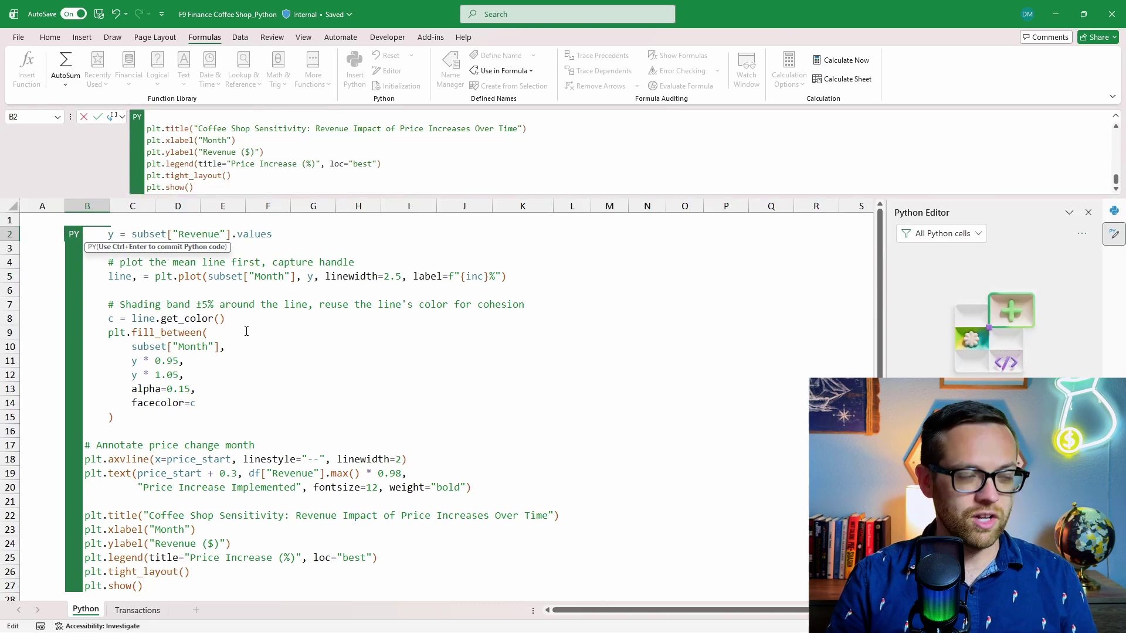
key(ctrl+Return)
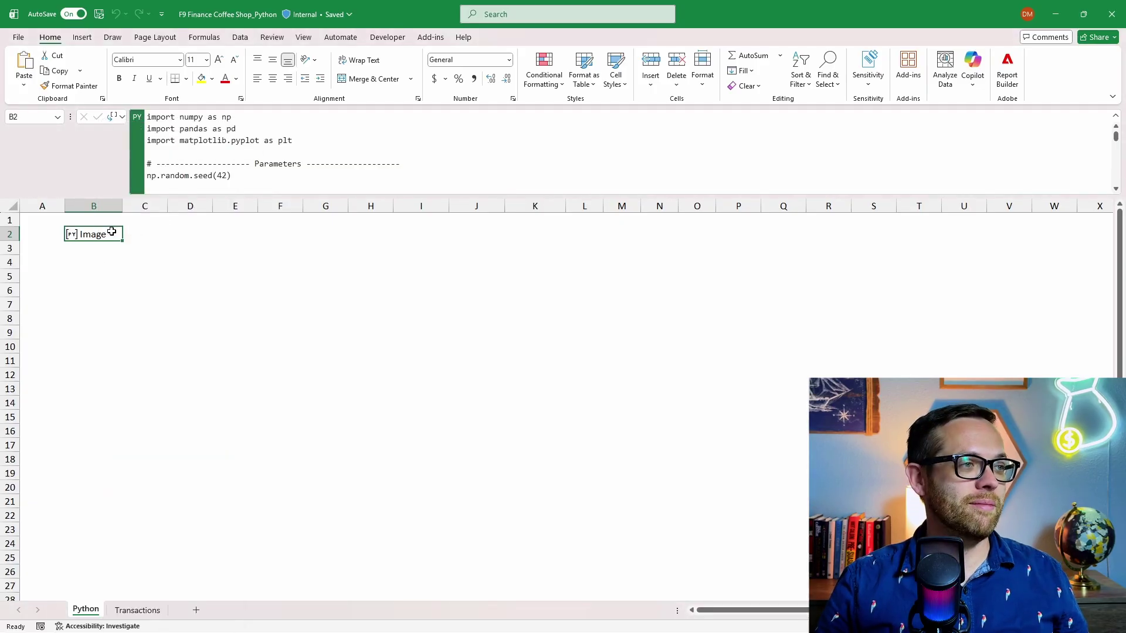
Create a linked picture of B2's revenue chart for 0–25% price increases over the sheet
right_click(117, 239)
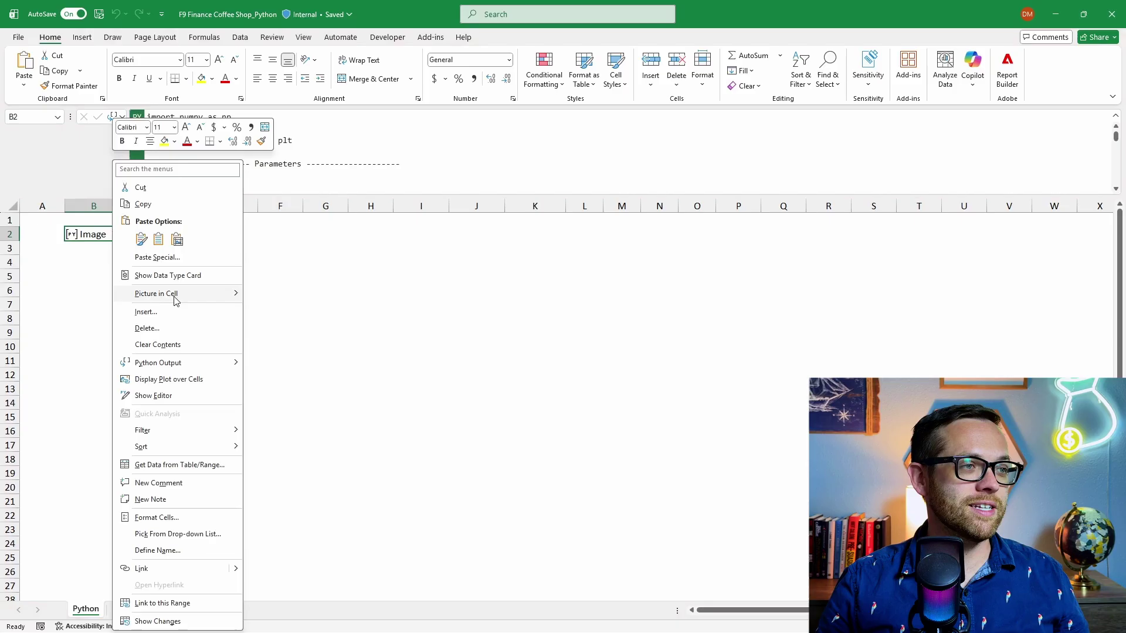
mouse_move(139, 294)
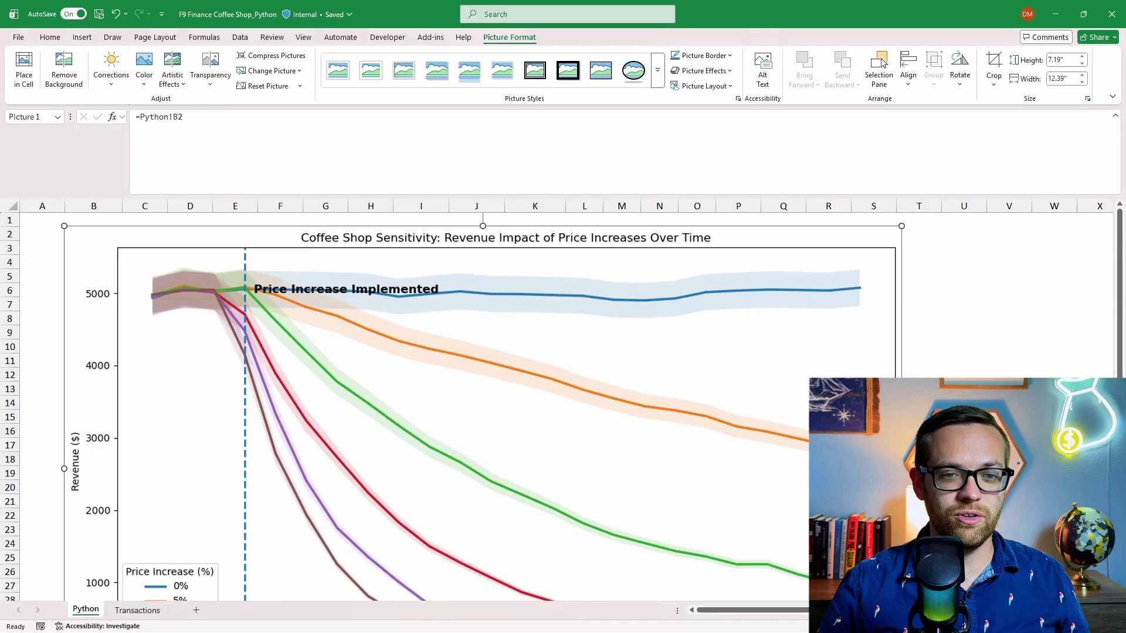
scroll(784, 422, down, 2)
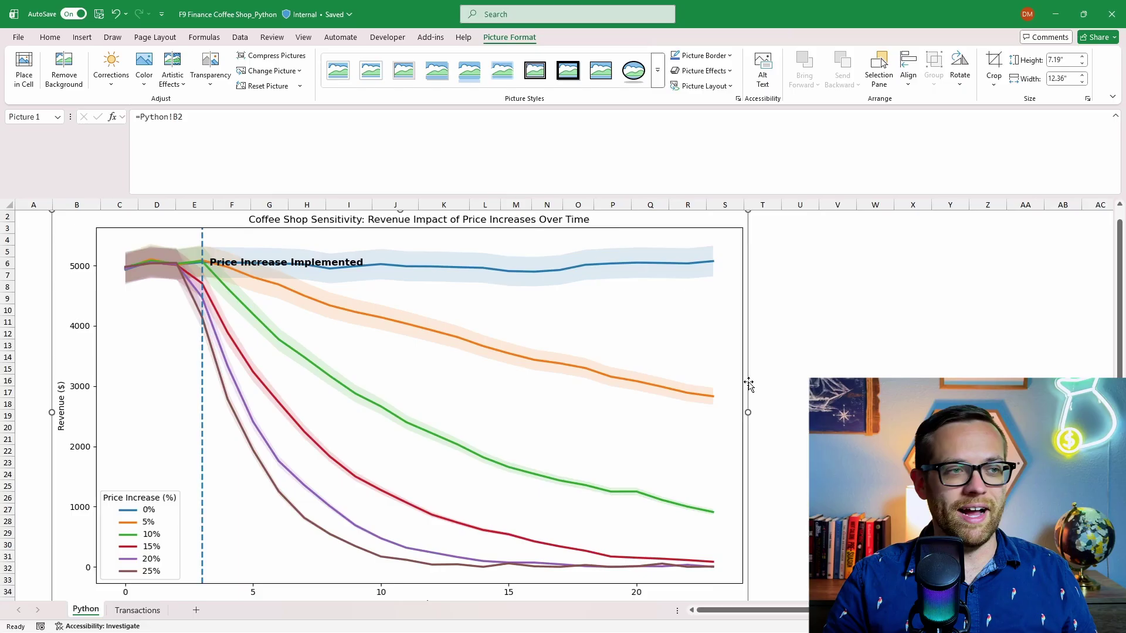
Delete the floating revenue chart picture and clear the Python code from B2
key(Delete)
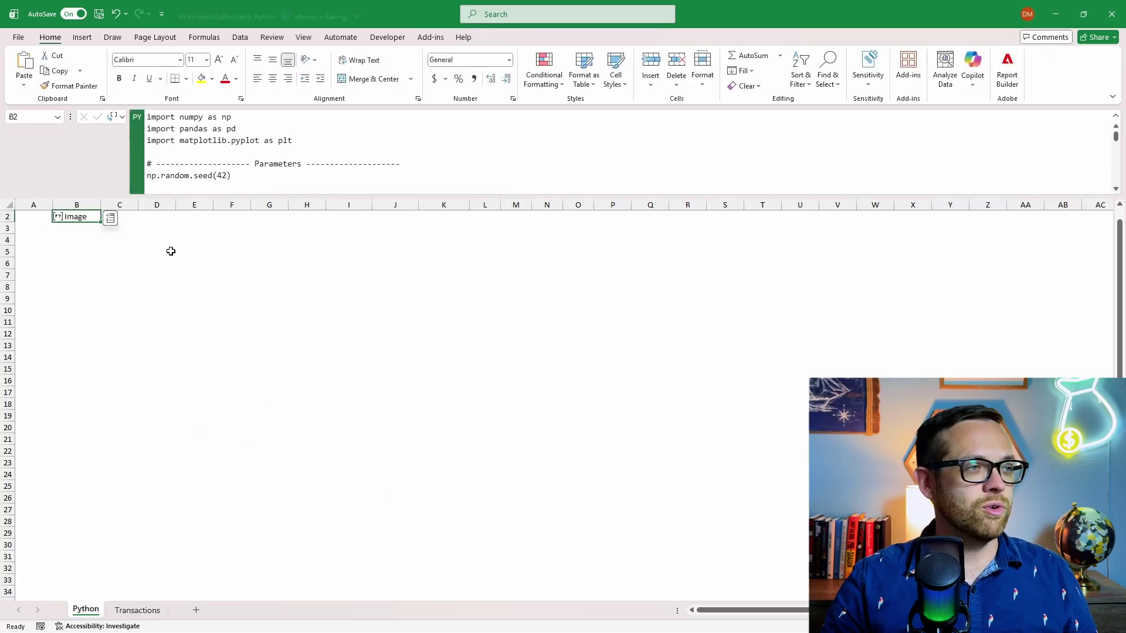
key(Delete)
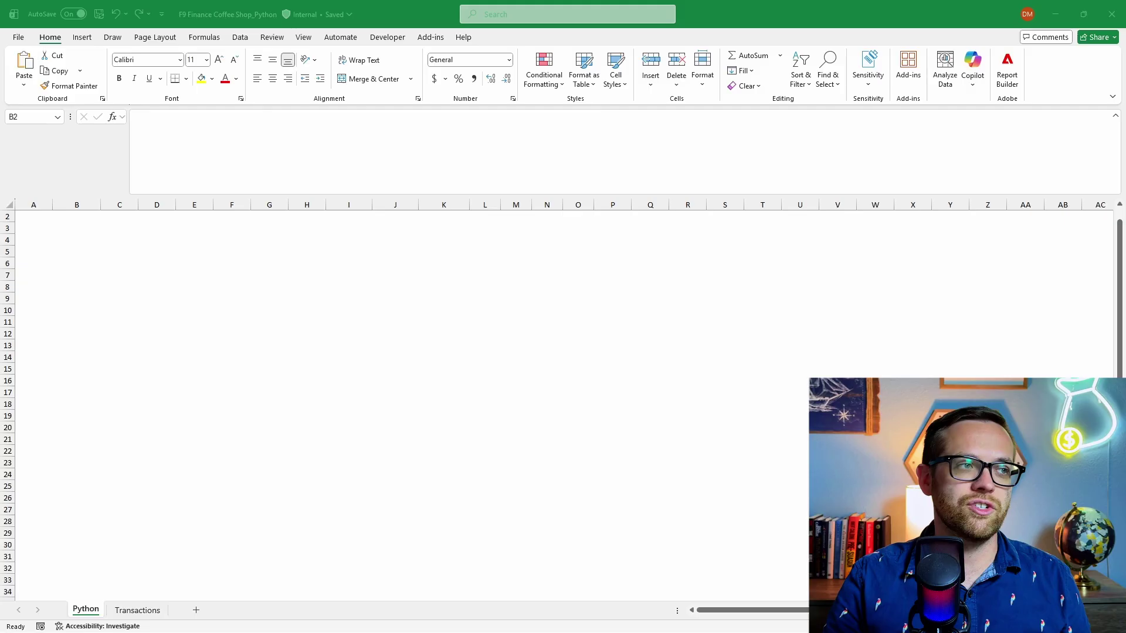
Run the new product-mix and gross margin heatmap script in B2 and float its plot over the cells
click(78, 231)
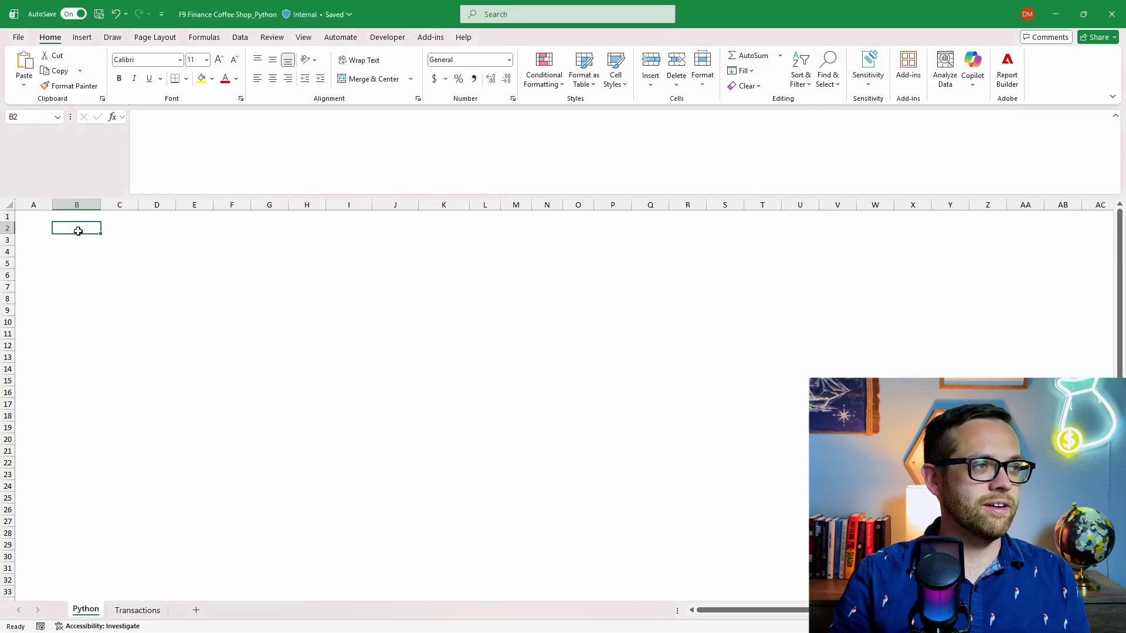
text(=py)
key(Tab)
key(ctrl+v)
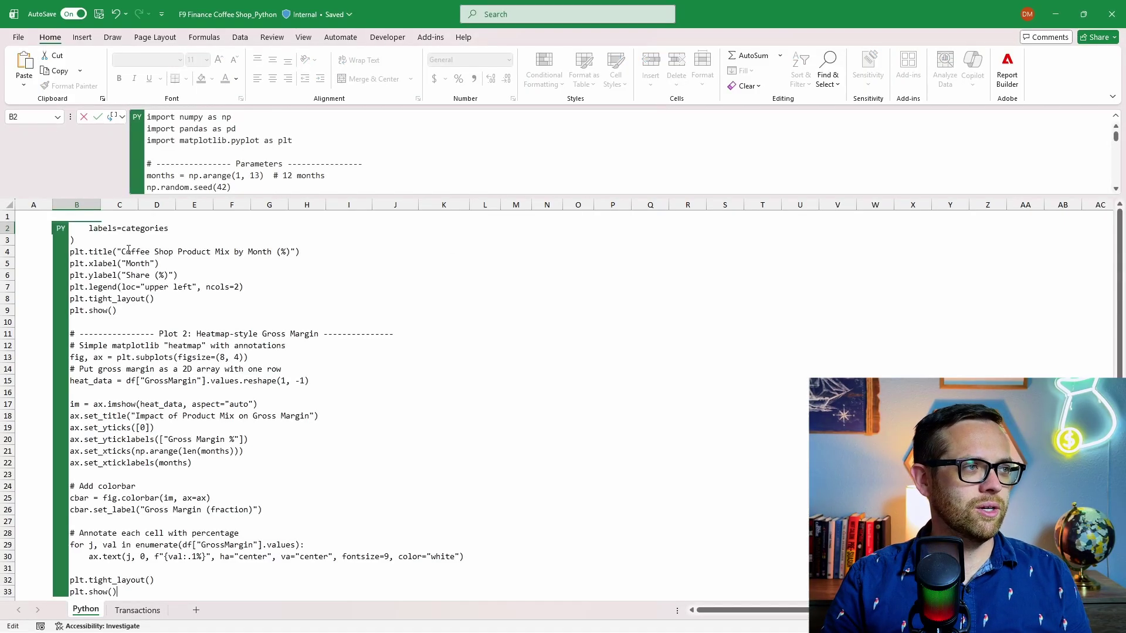
click(85, 230)
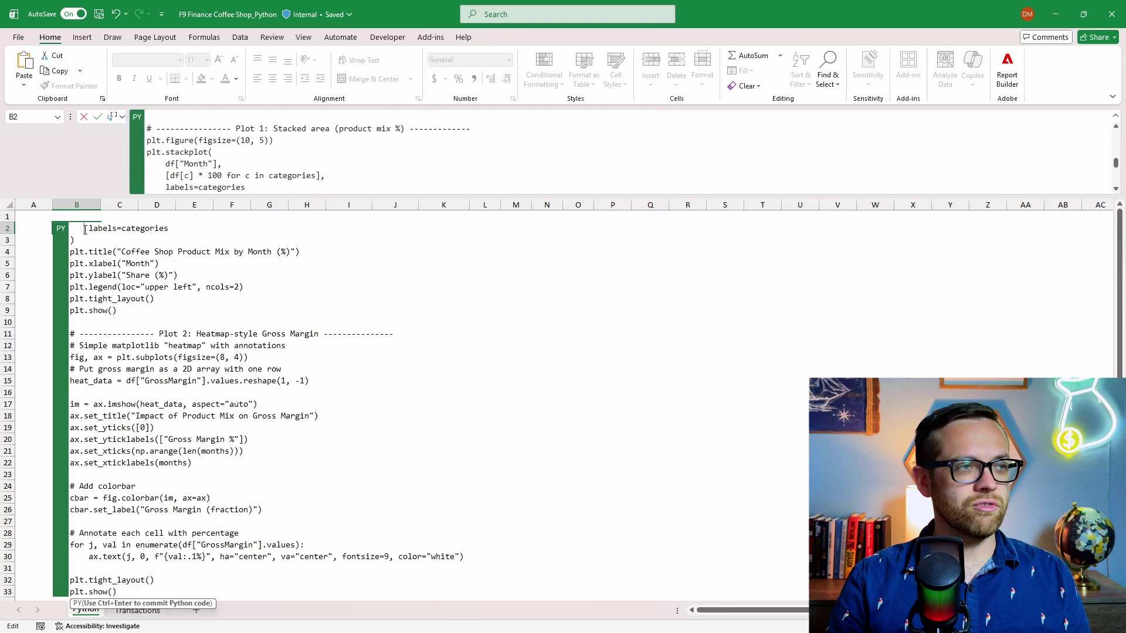
key(ctrl+Return)
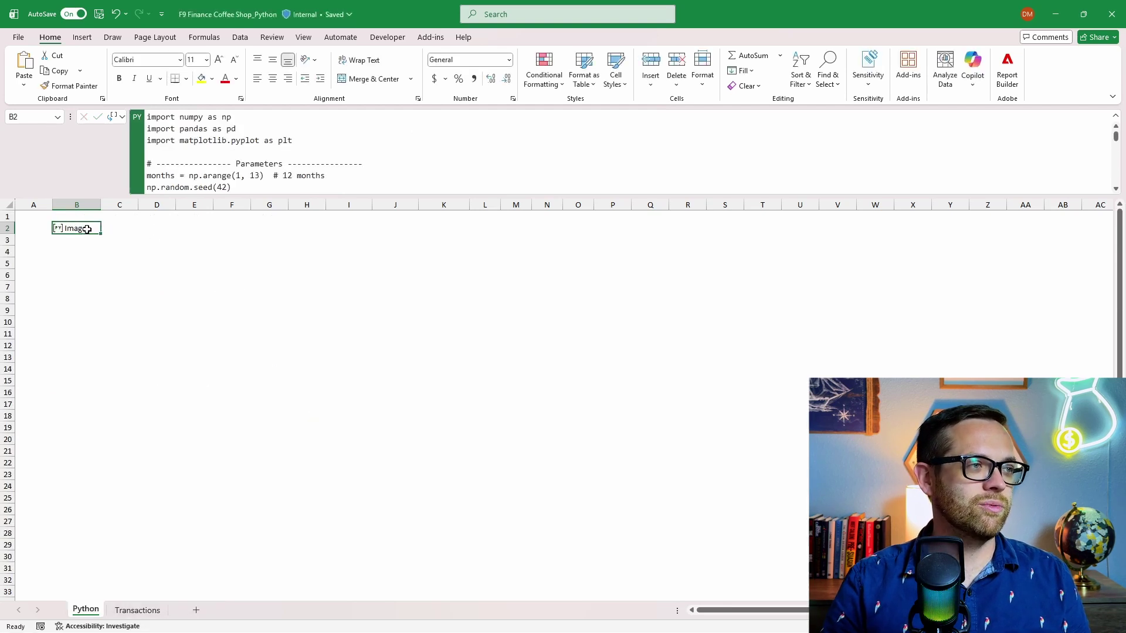
right_click(86, 231)
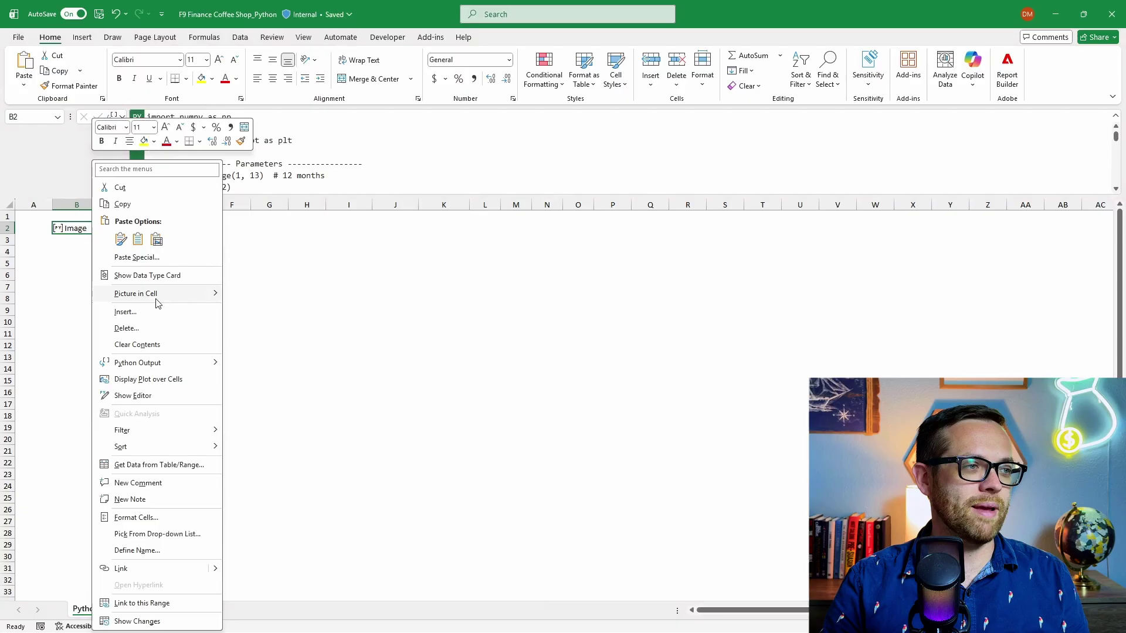
click(167, 380)
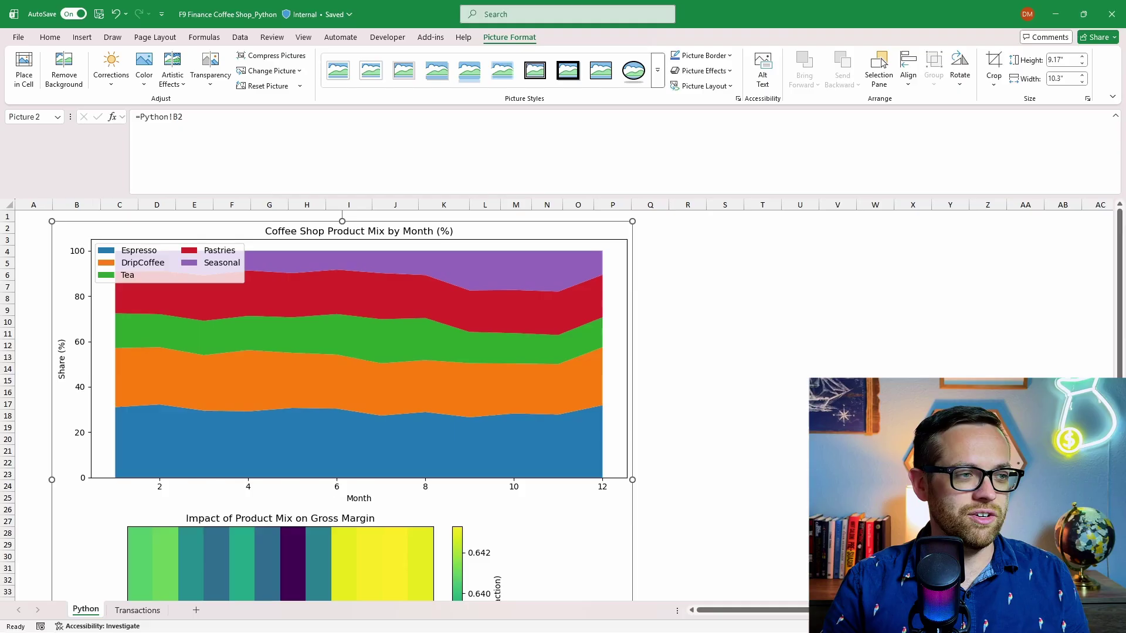
Stretch the floating plot to 9.56 inches tall so the heatmap's month labels 1–12 show
scroll(558, 399, down, 1)
scroll(558, 387, down, 1)
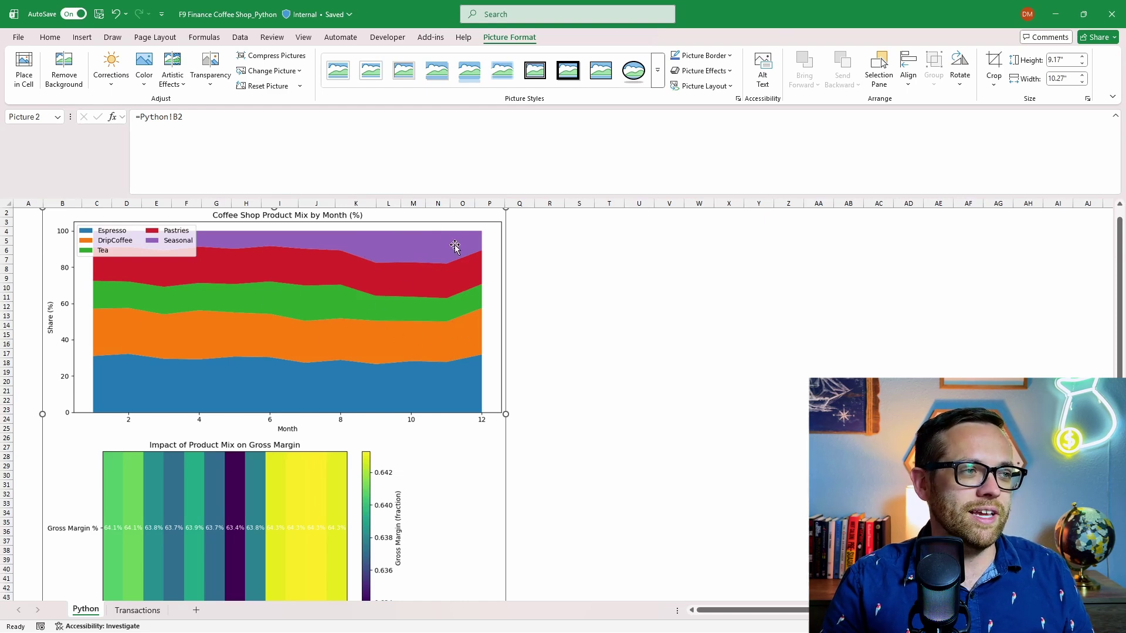
scroll(489, 259, down, 1)
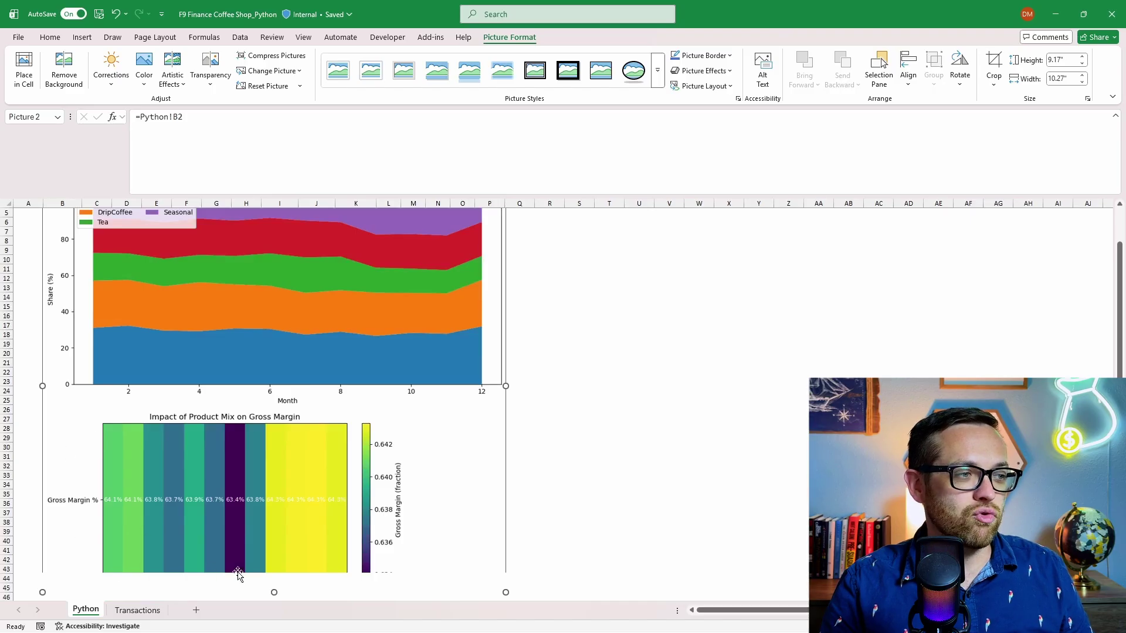
scroll(410, 548, down, 1)
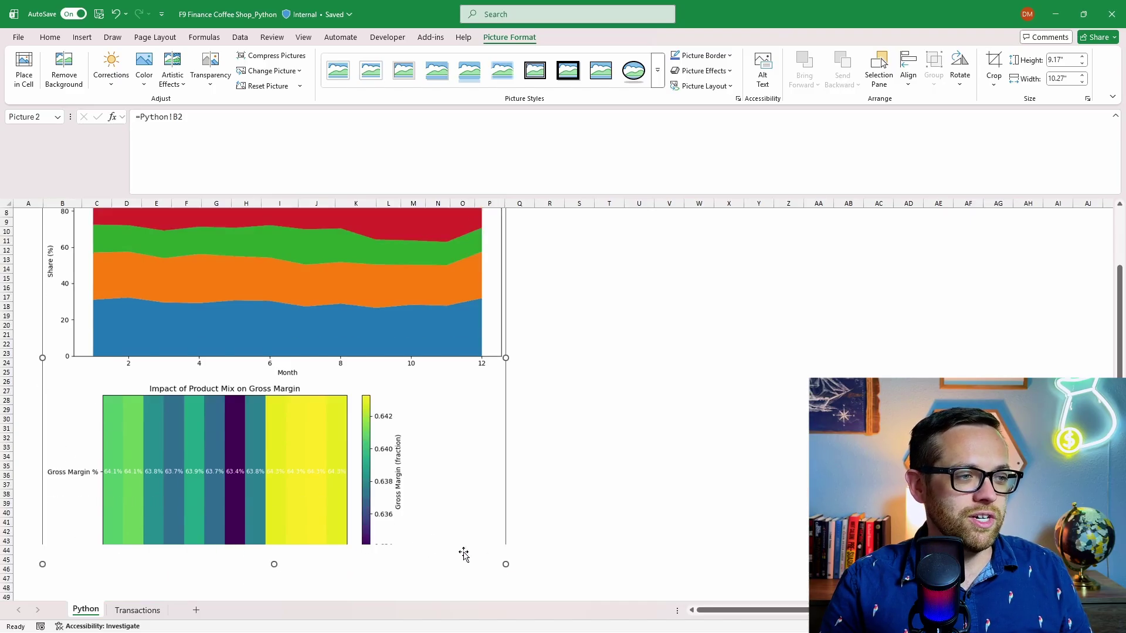
drag(275, 565, 275, 582)
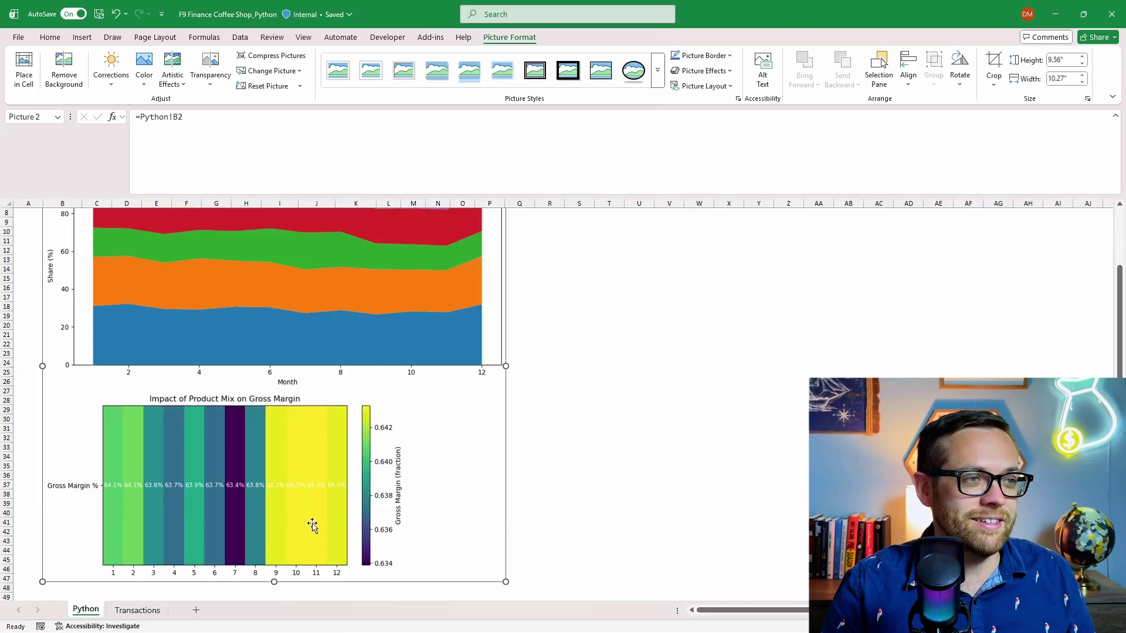
scroll(313, 519, up, 1)
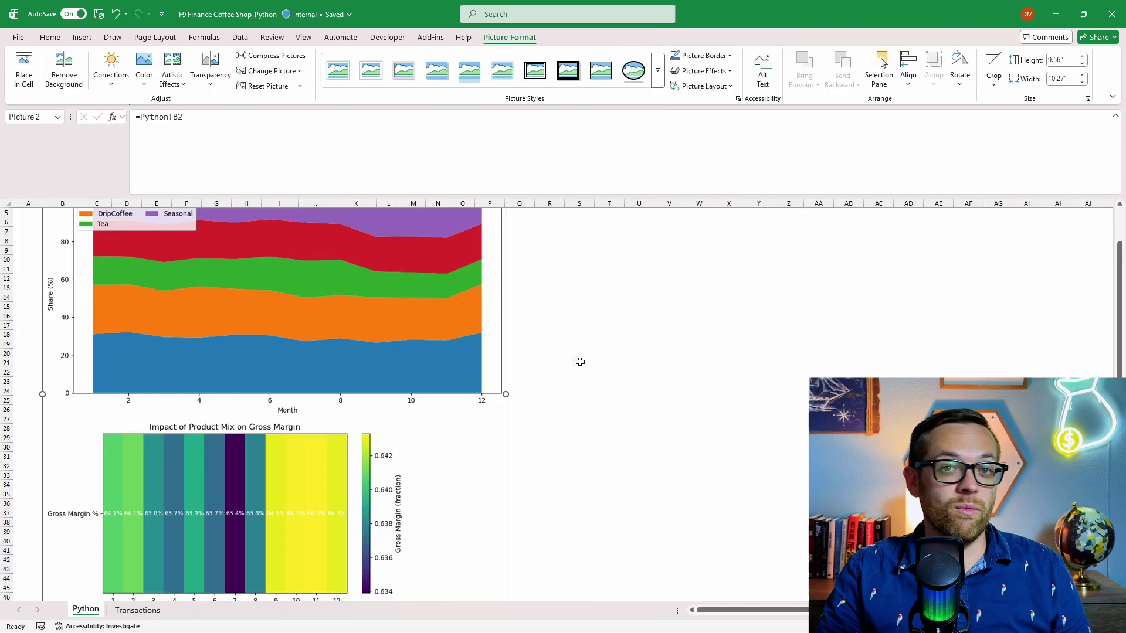
scroll(608, 366, up, 1)
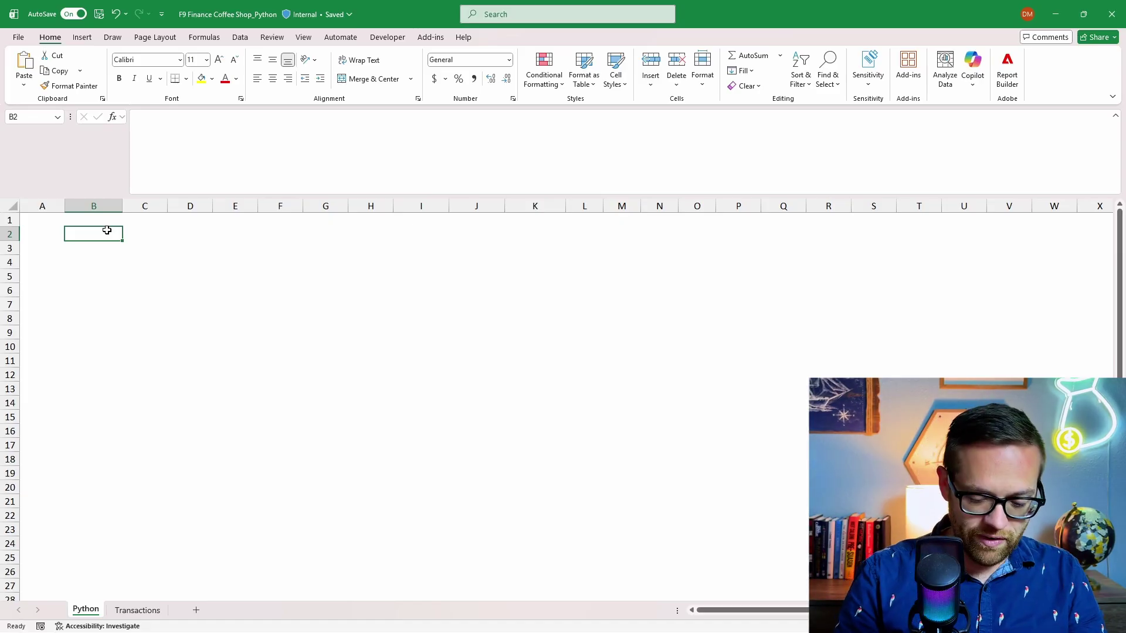
Load the whole Transactions table into B2 with transactions = xl("Table1[#All]", headers=True)
text(=py)
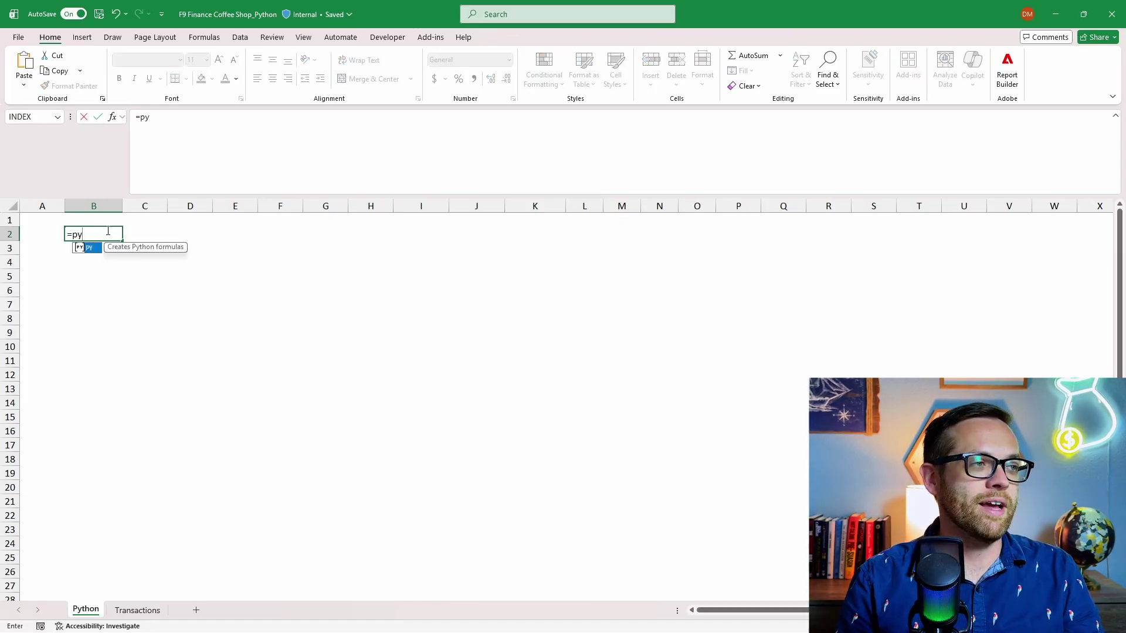
key(Tab)
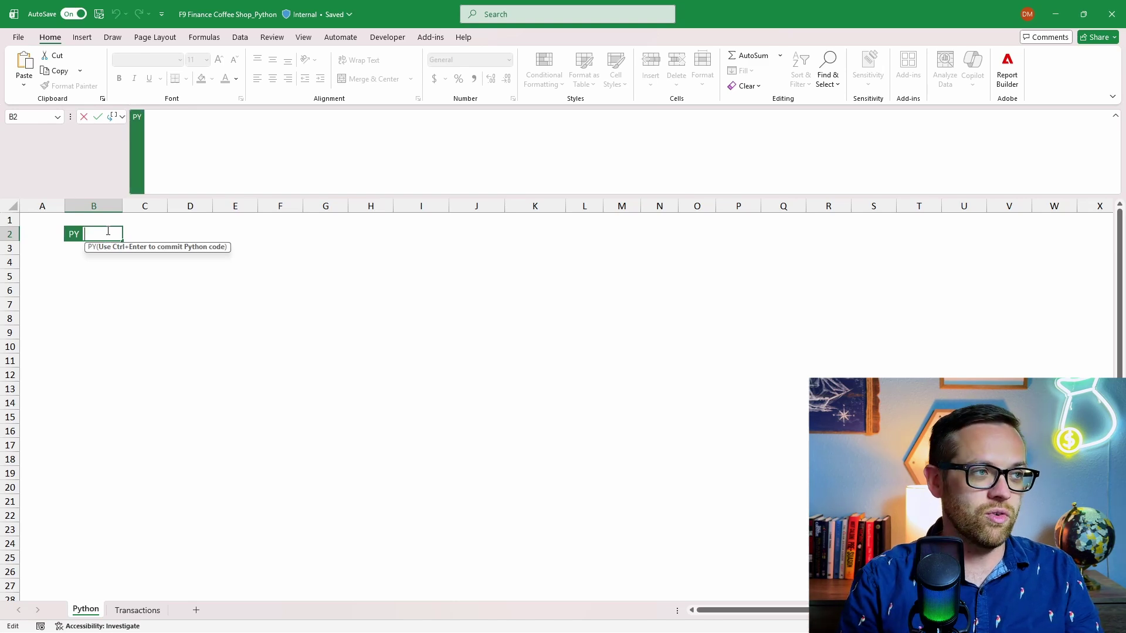
text(transactions)
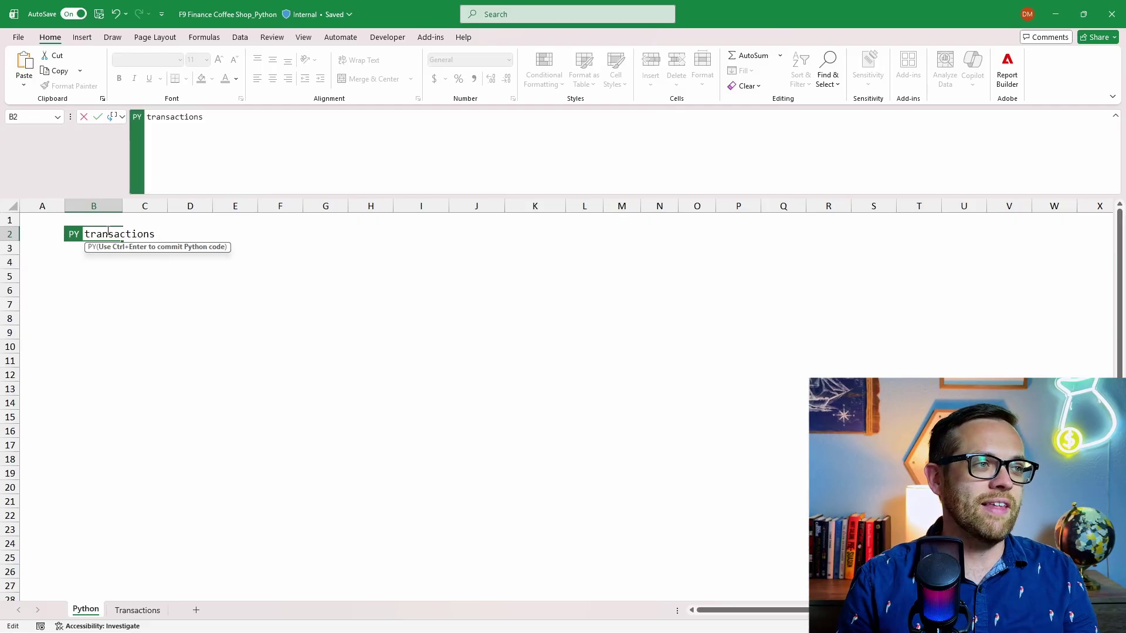
text(= xl()
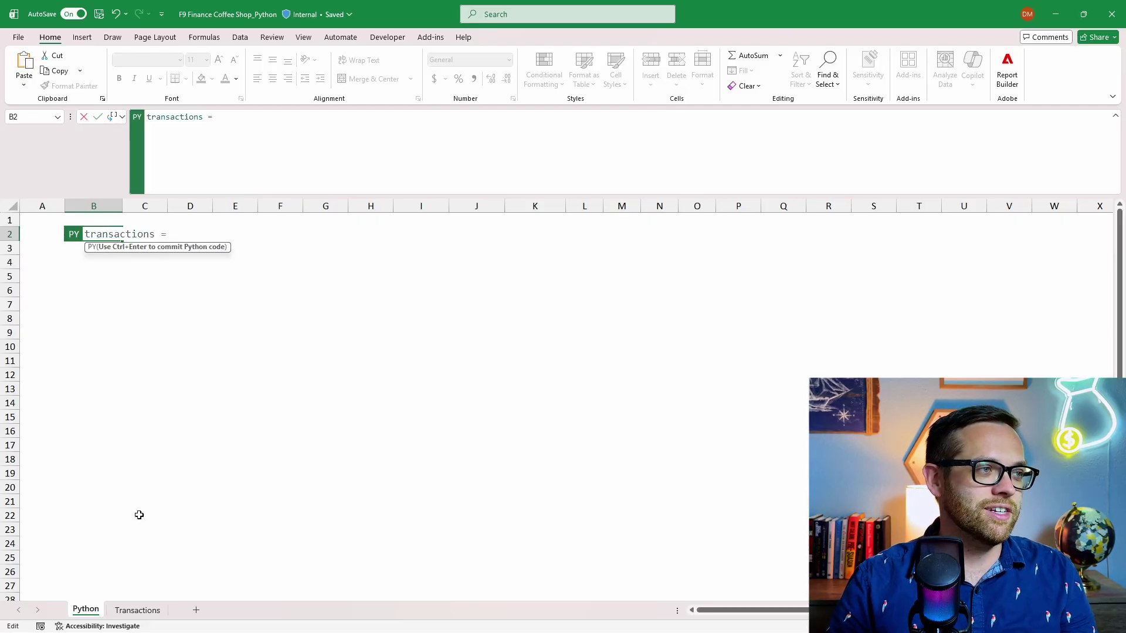
click(141, 611)
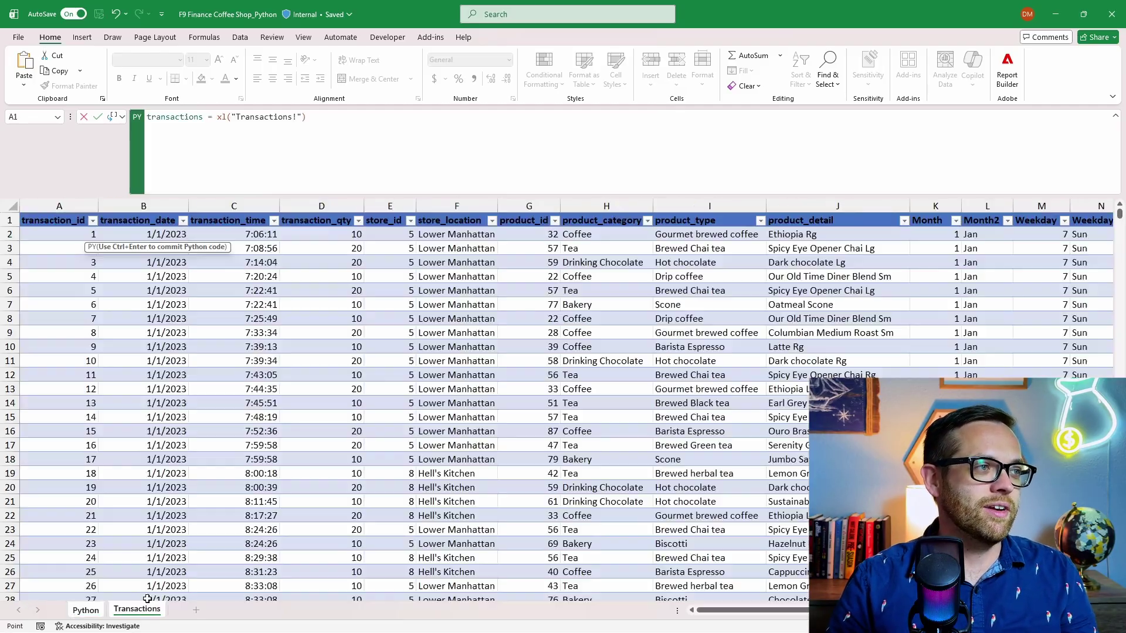
click(56, 220)
key(ctrl+shift+Right)
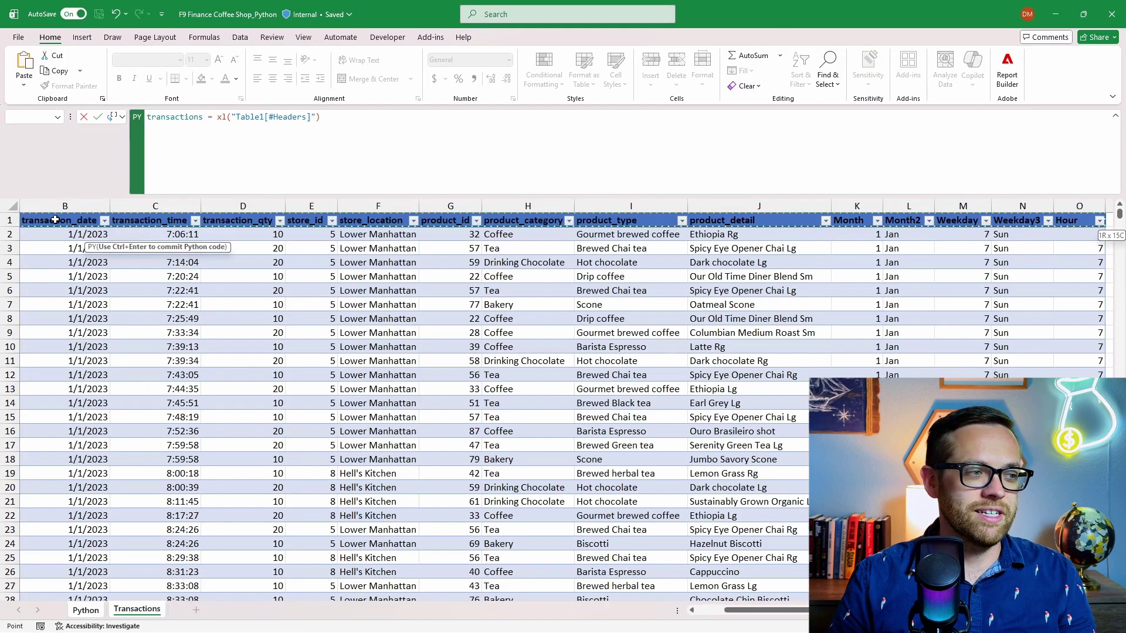
key(ctrl+shift+Down)
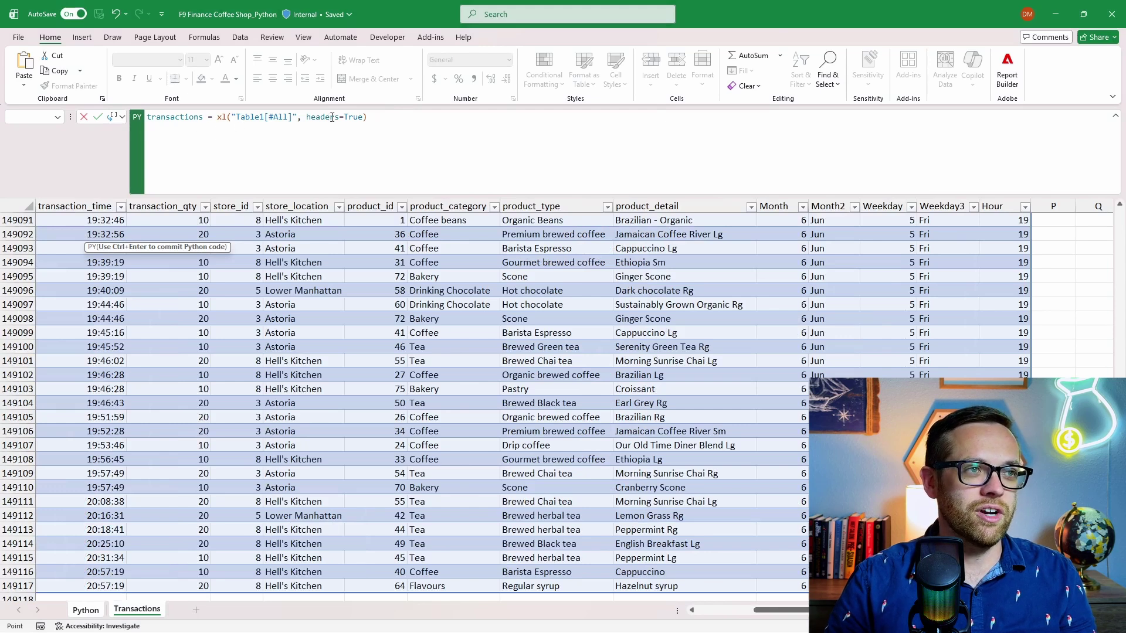
click(378, 118)
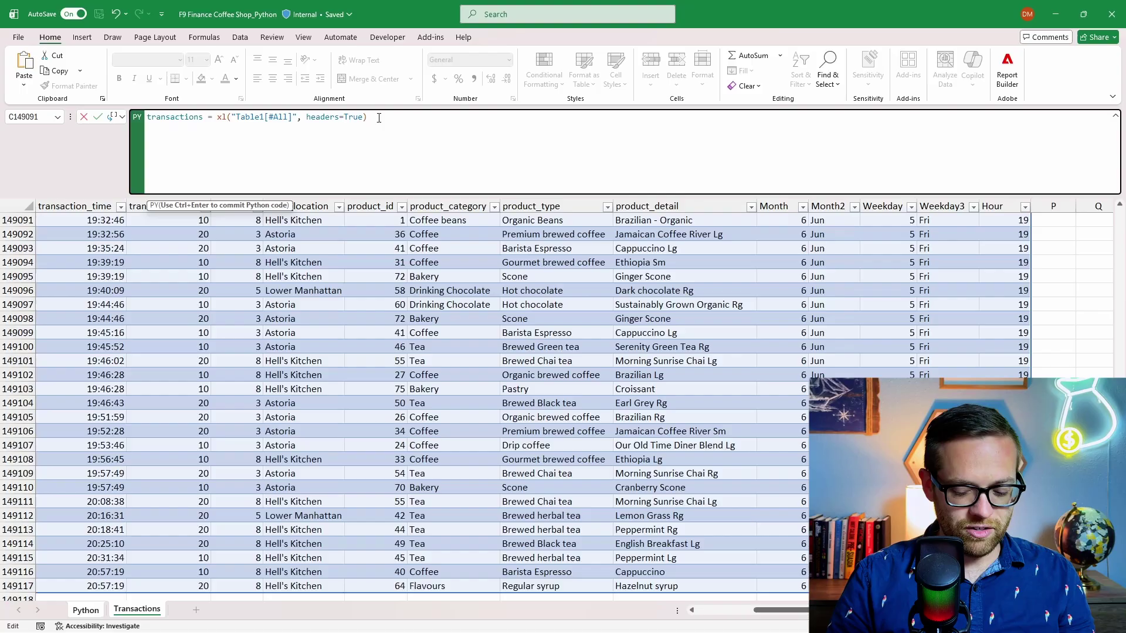
key(ctrl+Return)
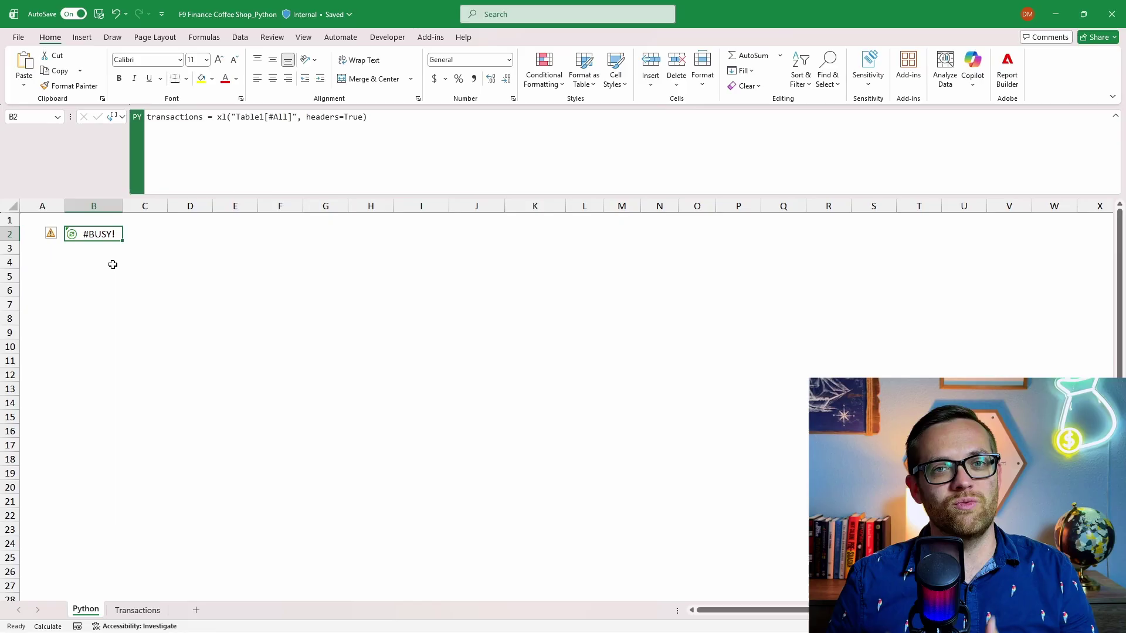
Widen column B to fit the DataFrame result, review B2's Python Output options, then move to B4
drag(122, 206, 133, 206)
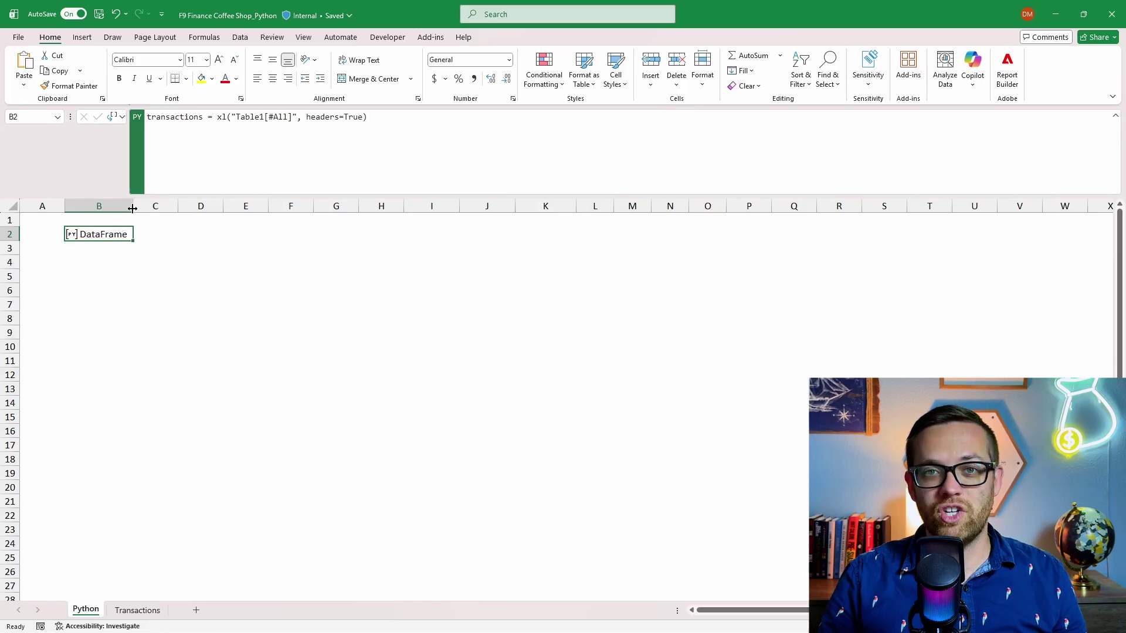
right_click(97, 236)
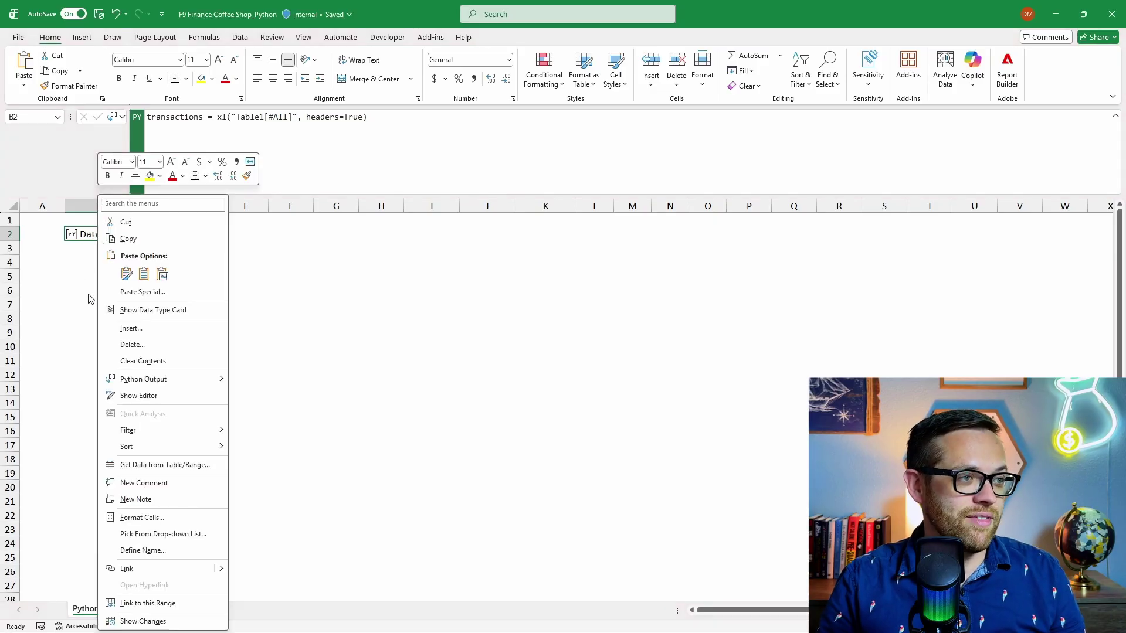
mouse_move(143, 380)
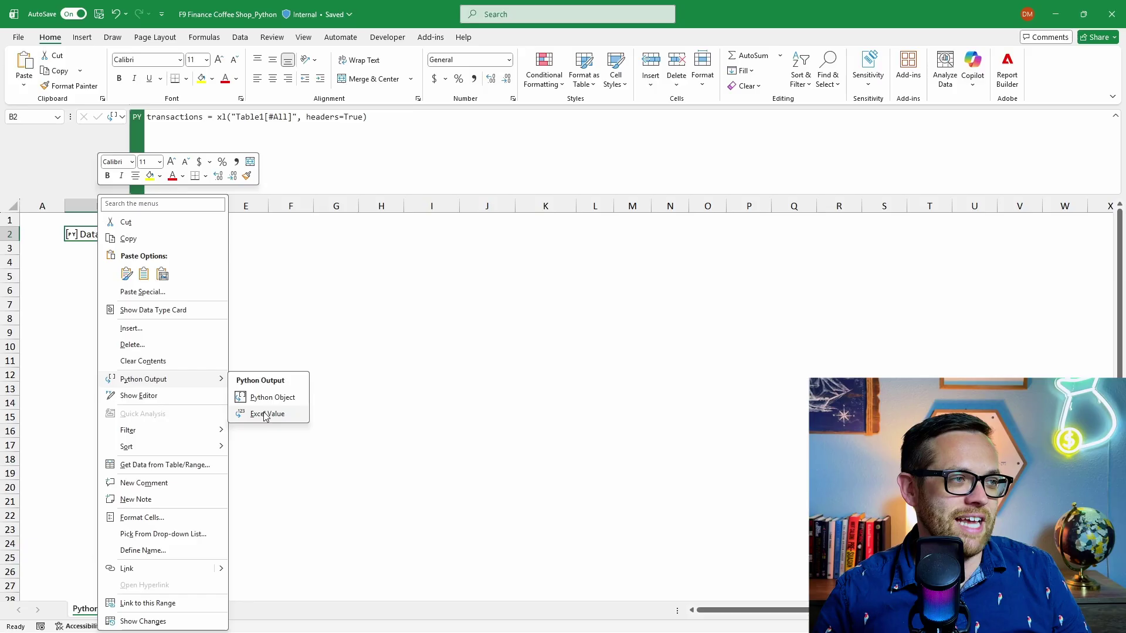
key(Escape)
click(86, 261)
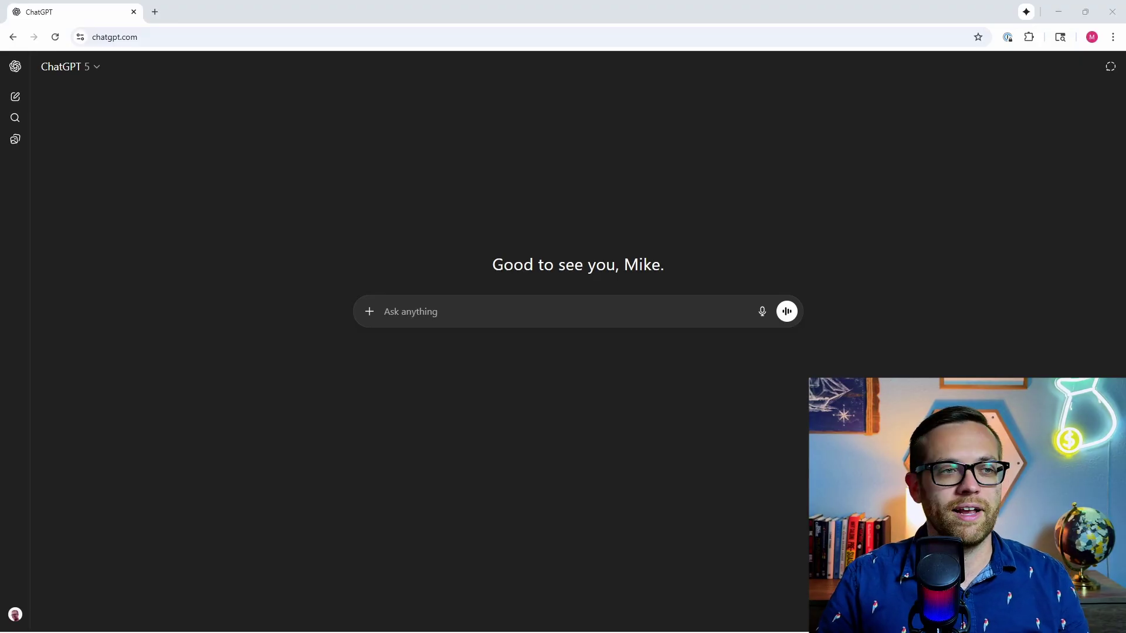
Paste the hourly store-performance prompt into ChatGPT and add blank lines for sample data
click(542, 314)
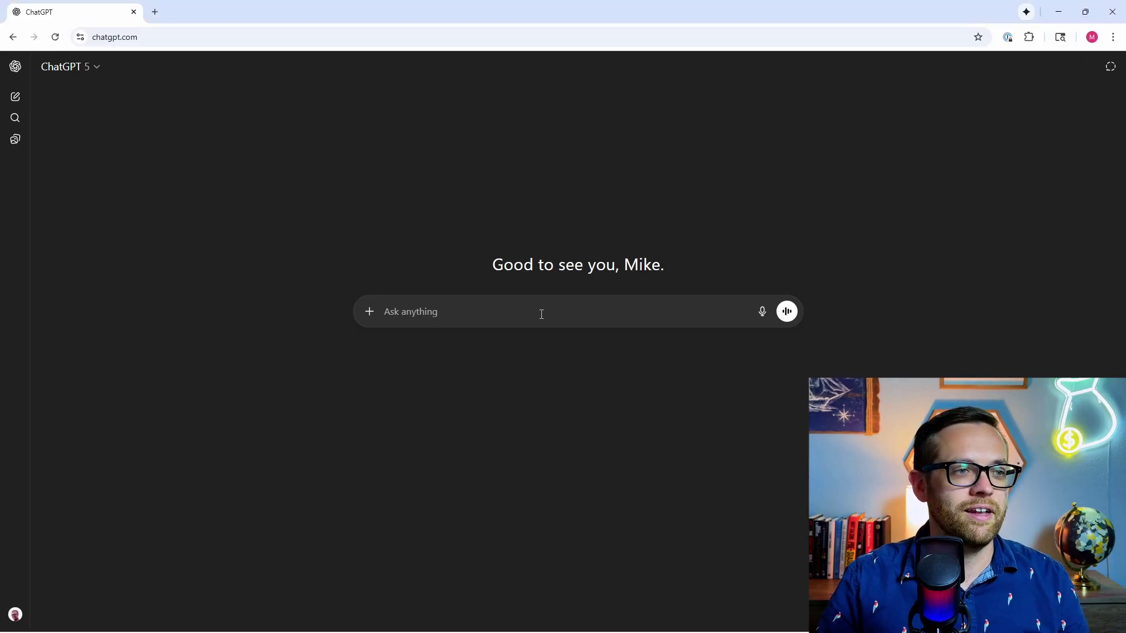
text(Act as a data scientist I need your help writing python for Excel I want to build a chart that analyzes the performance of three store locations by hour and how they are different from each other My data is in a data frame called "transactions" The data is organized like this:)
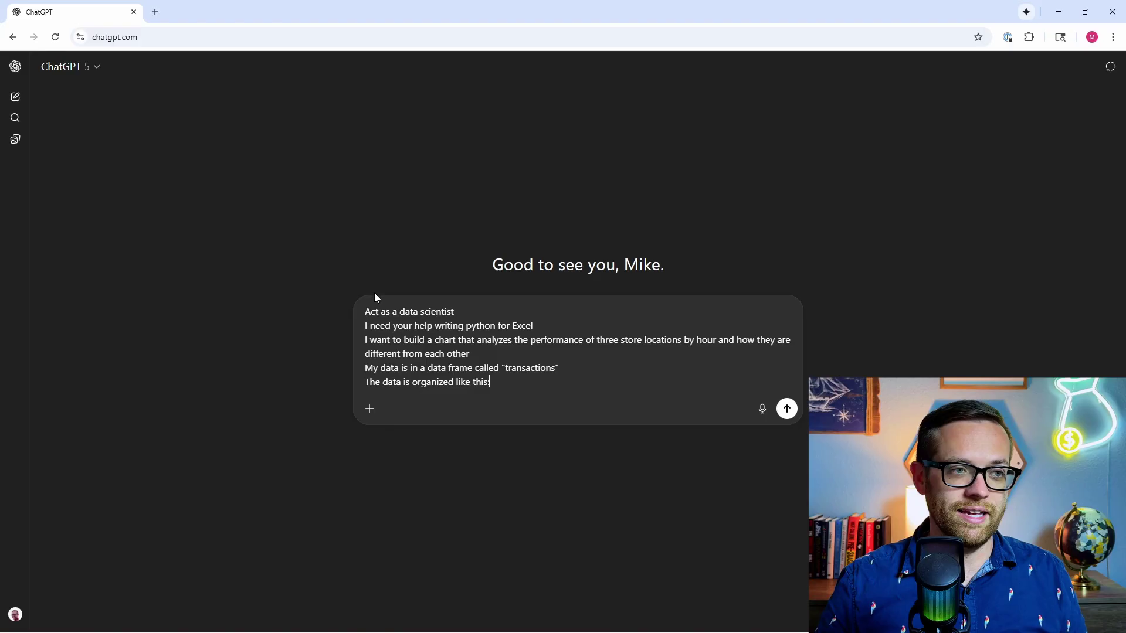
key(shift+Return)
key(shift+Return)
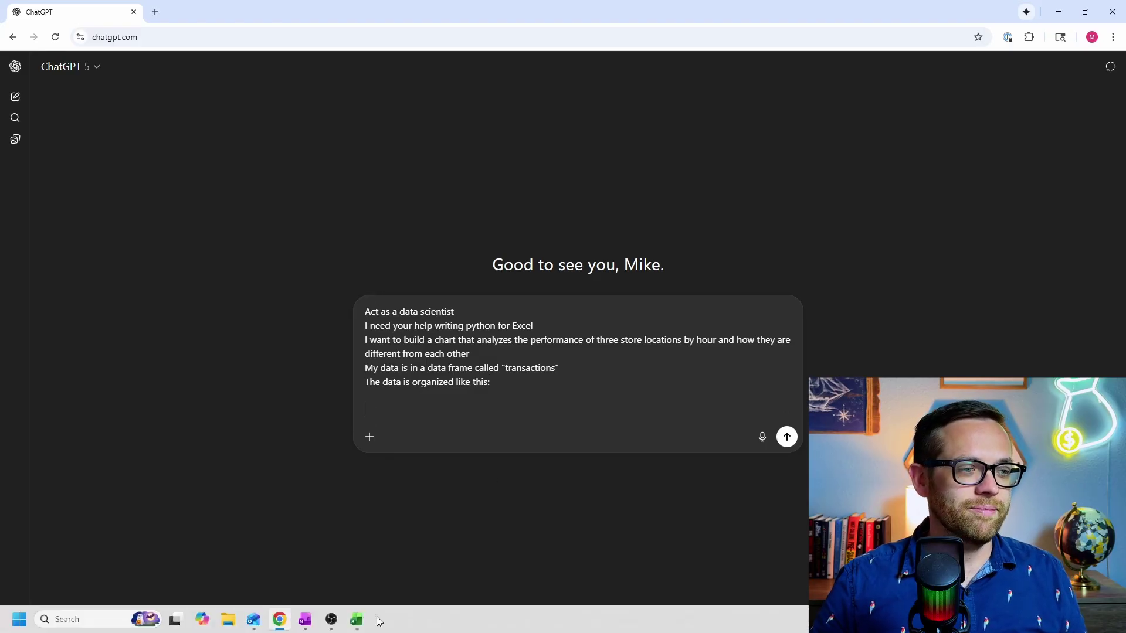
Copy the Transactions header and first four rows (A1:O5) into the ChatGPT prompt
click(356, 621)
click(137, 610)
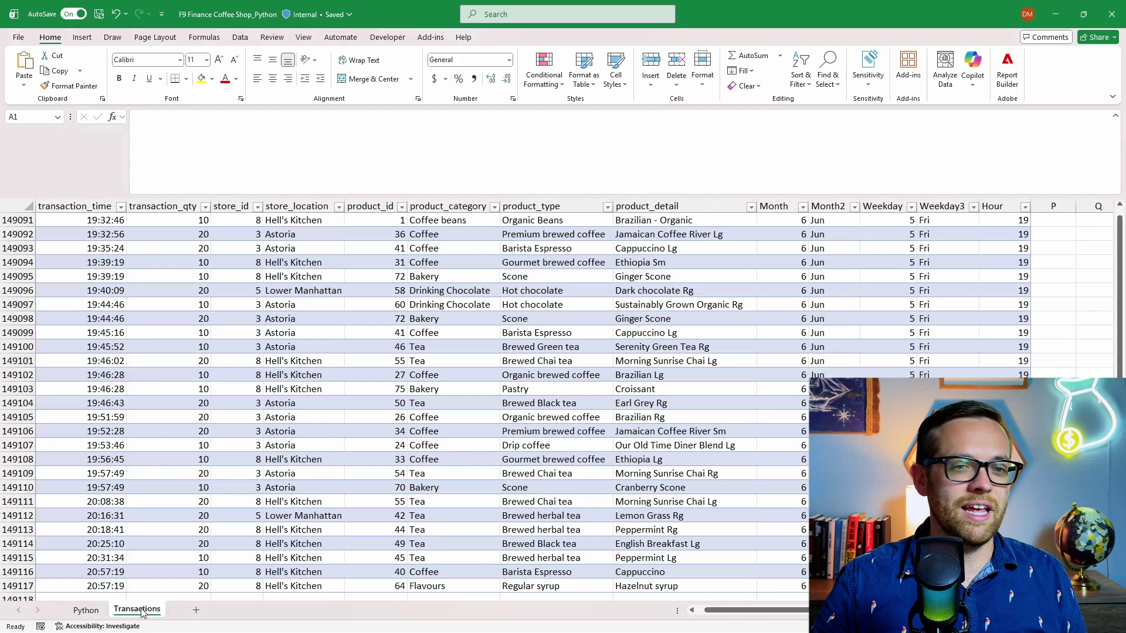
scroll(135, 352, up, 10)
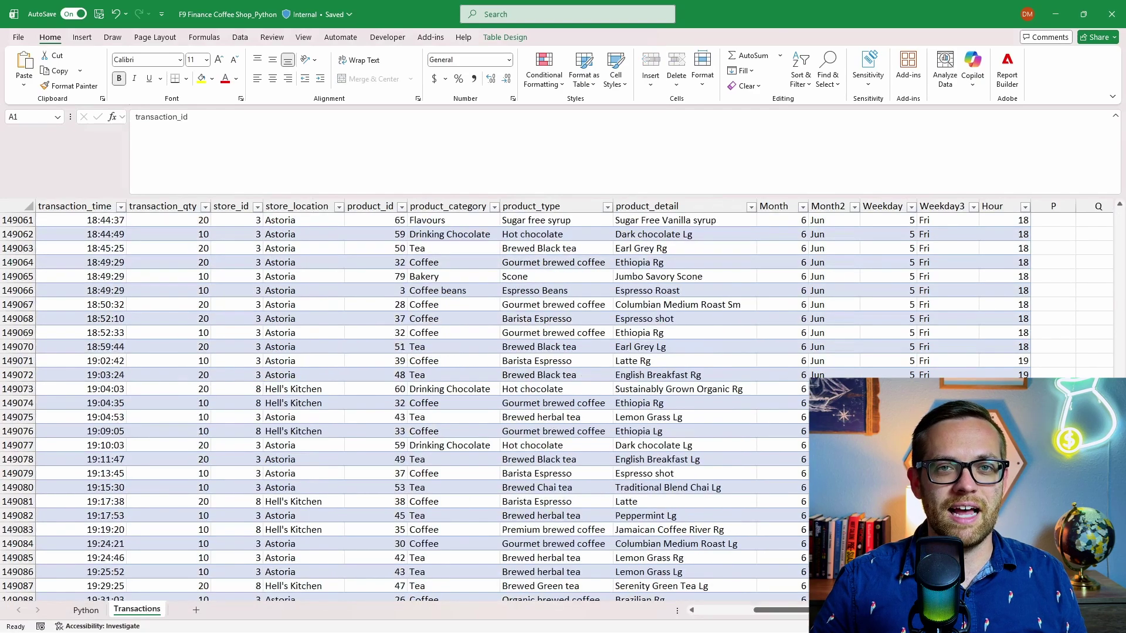
drag(1119, 593, 1113, 254)
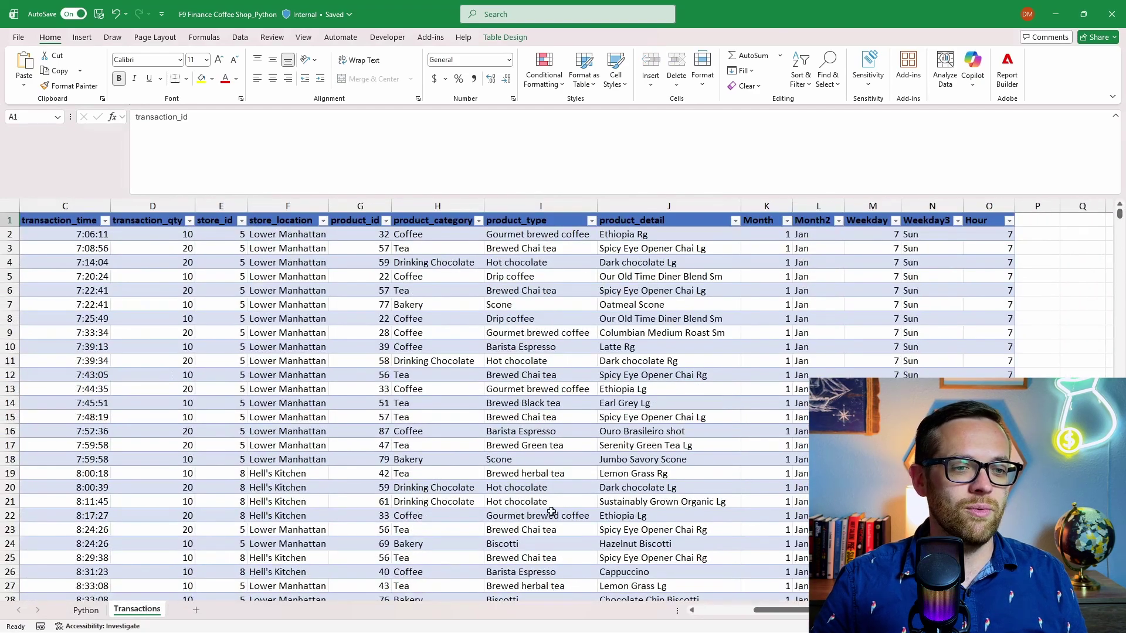
drag(766, 610, 709, 610)
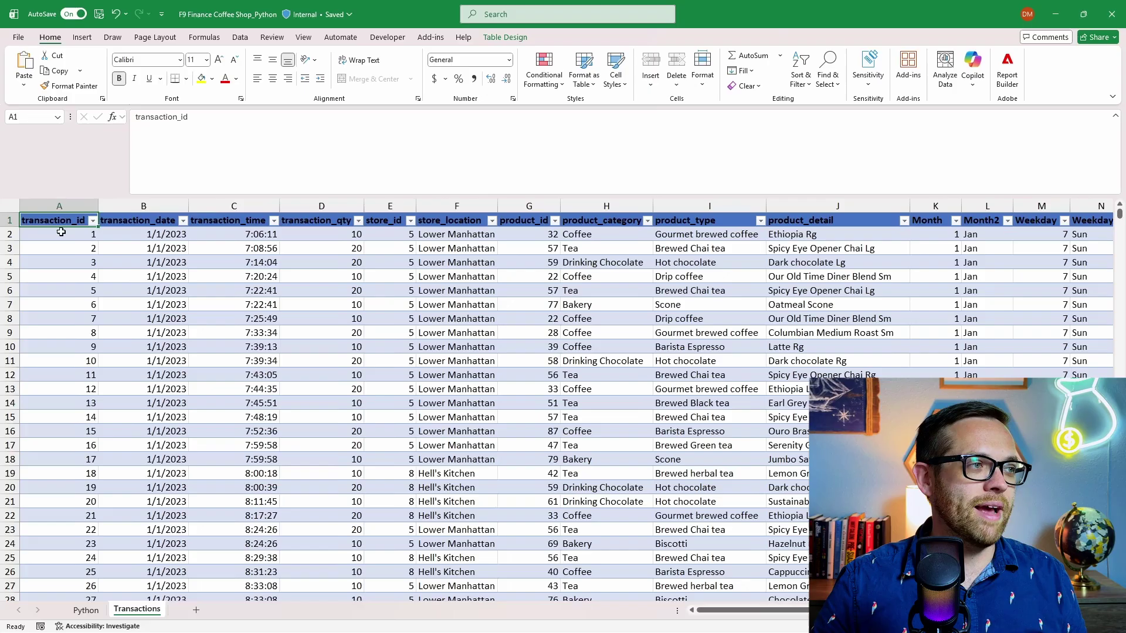
drag(59, 221, 1065, 278)
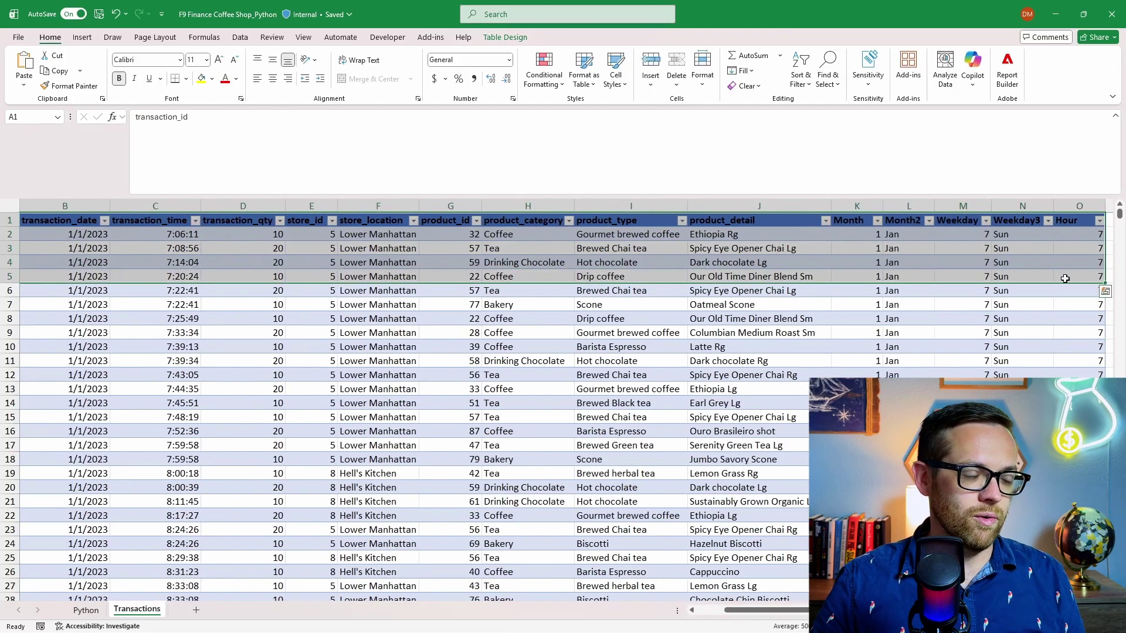
key(ctrl+c)
key(alt+Tab)
key(ctrl+v)
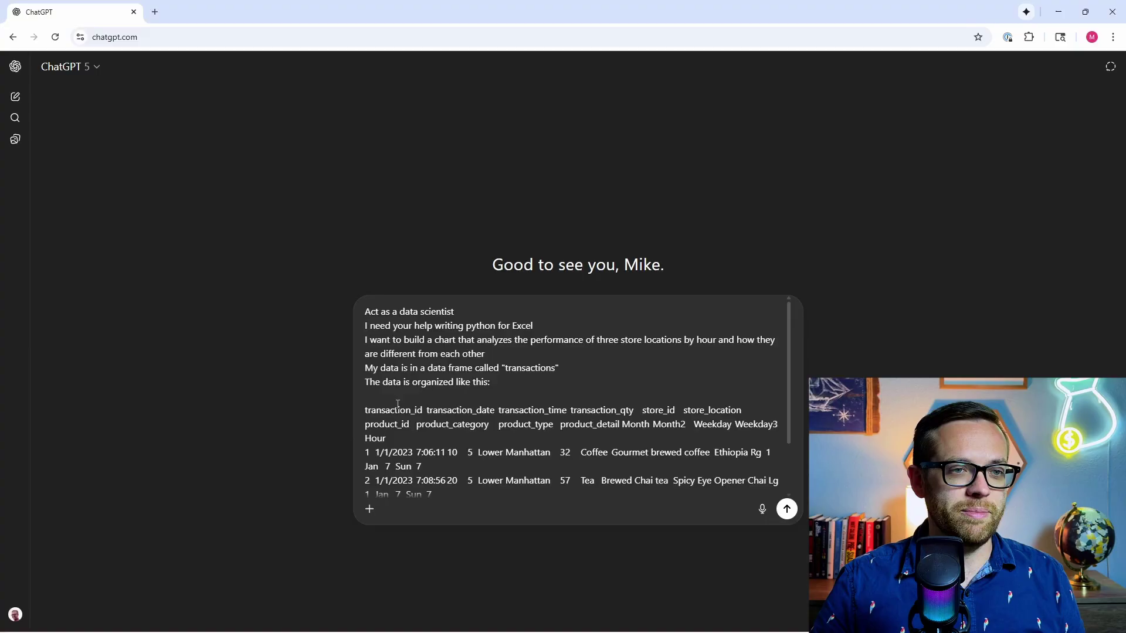
Send the hourly-chart request and review ChatGPT's pandas-and-matplotlib script with the peak-hour table
click(787, 509)
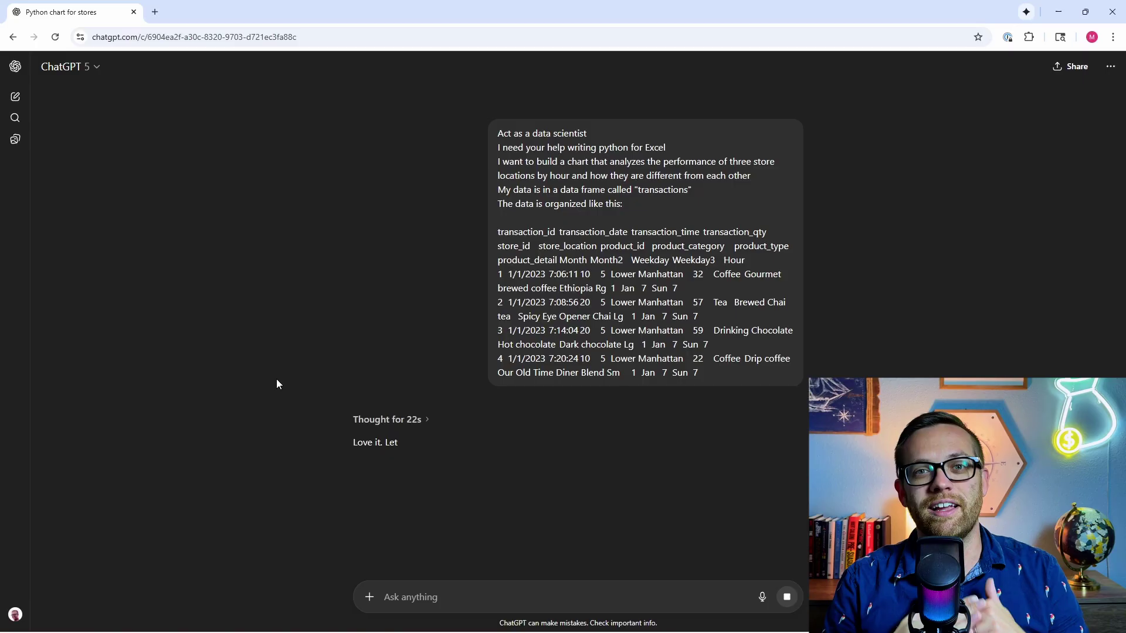
scroll(315, 384, down, 10)
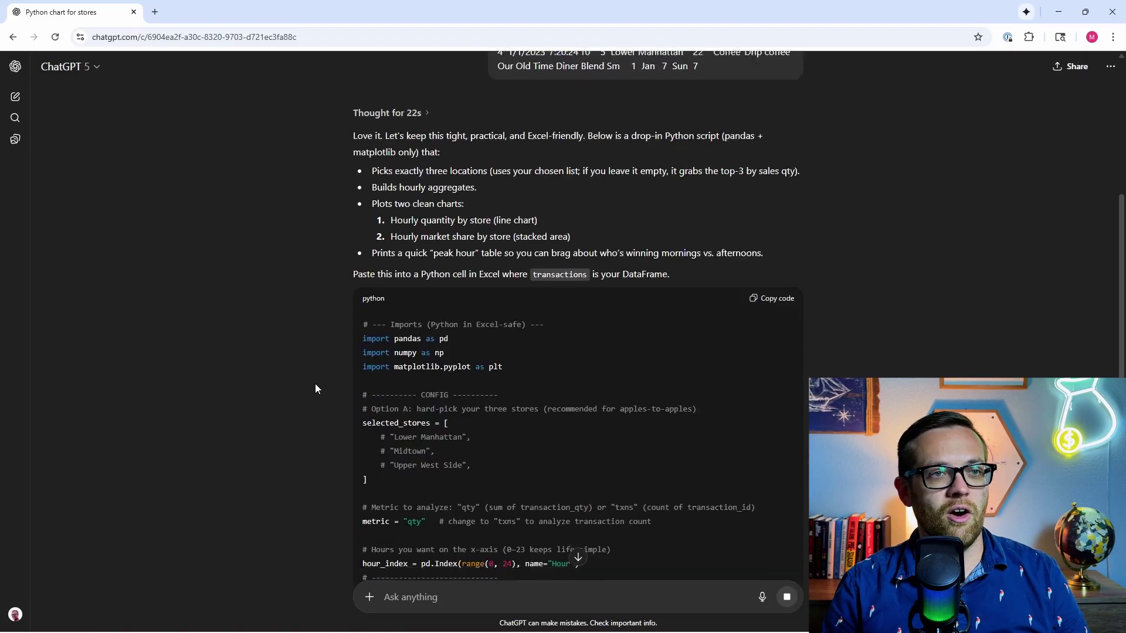
scroll(375, 229, up, 3)
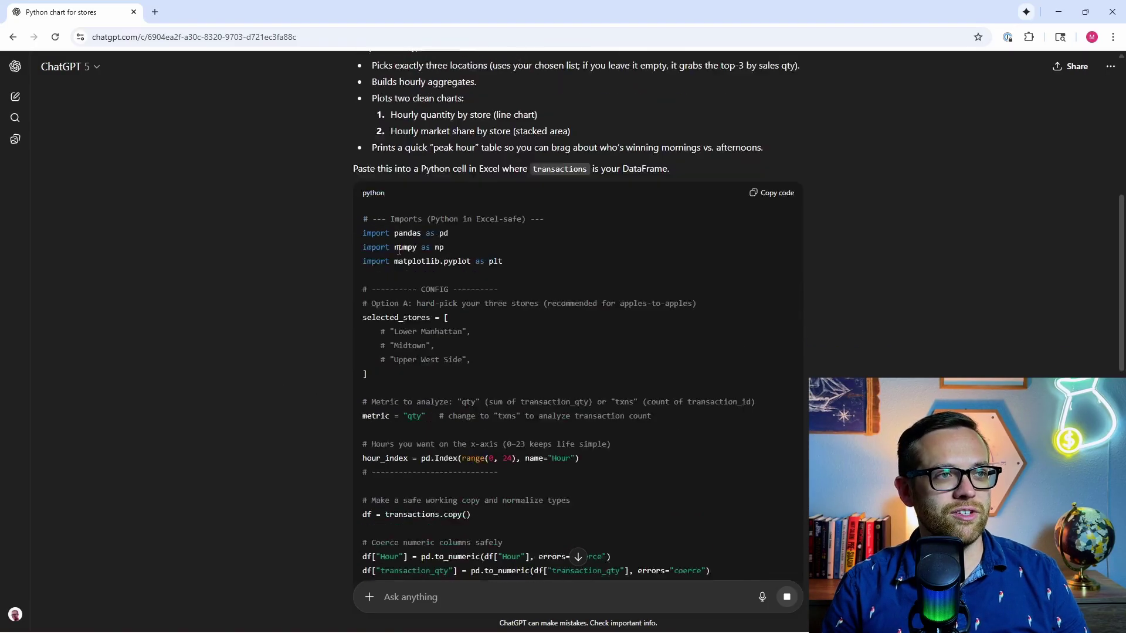
scroll(354, 269, down, 4)
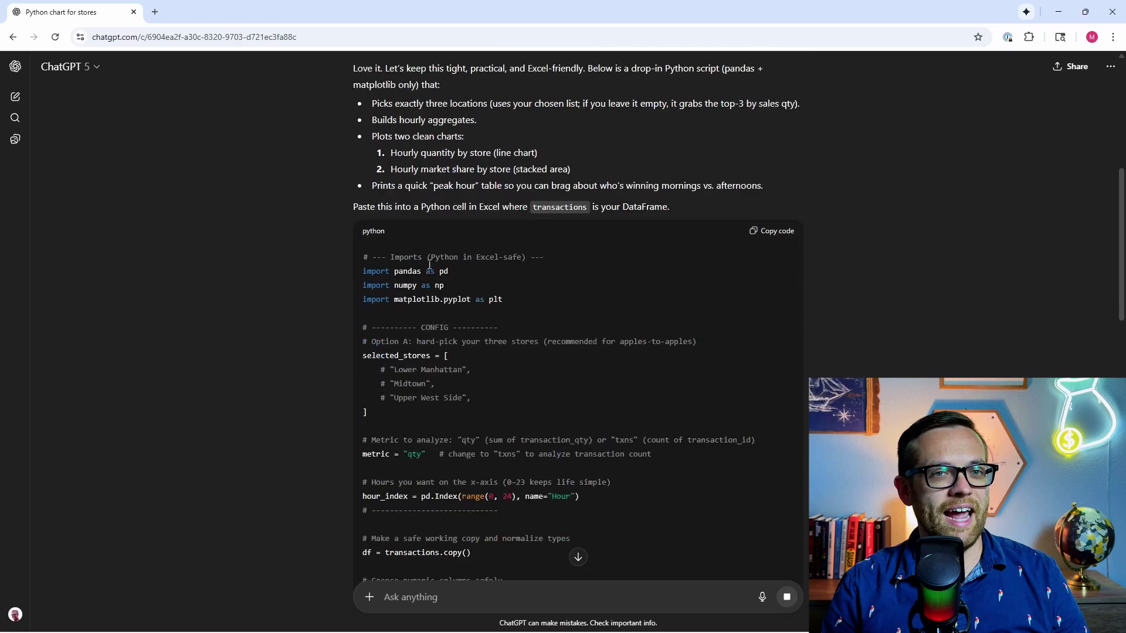
scroll(354, 269, down, 2)
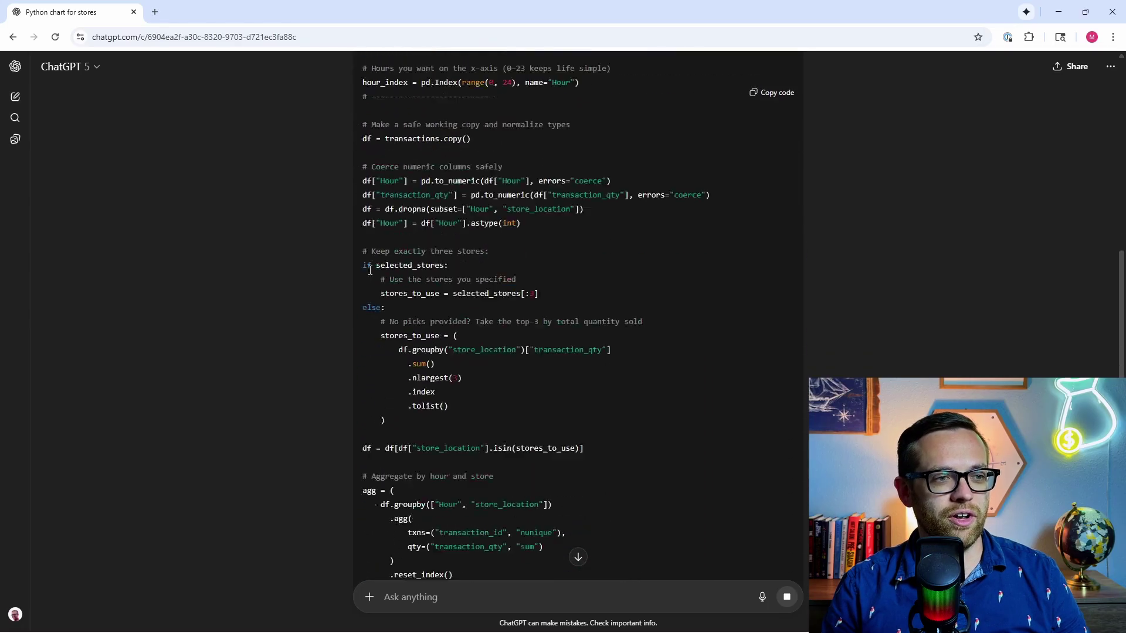
scroll(370, 272, down, 10)
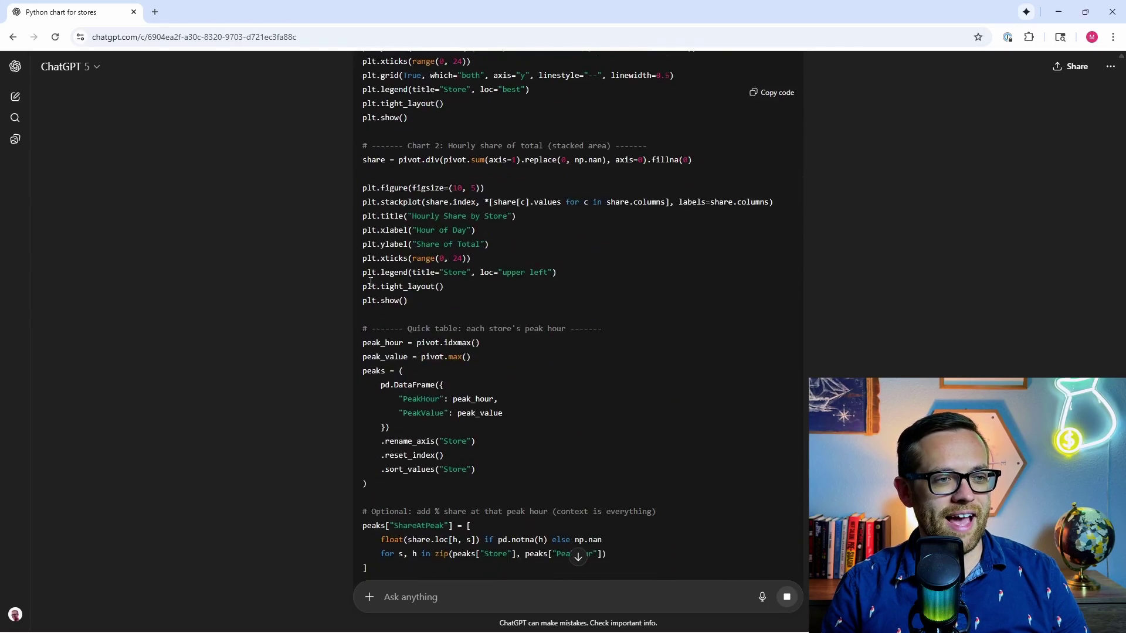
scroll(370, 280, down, 3)
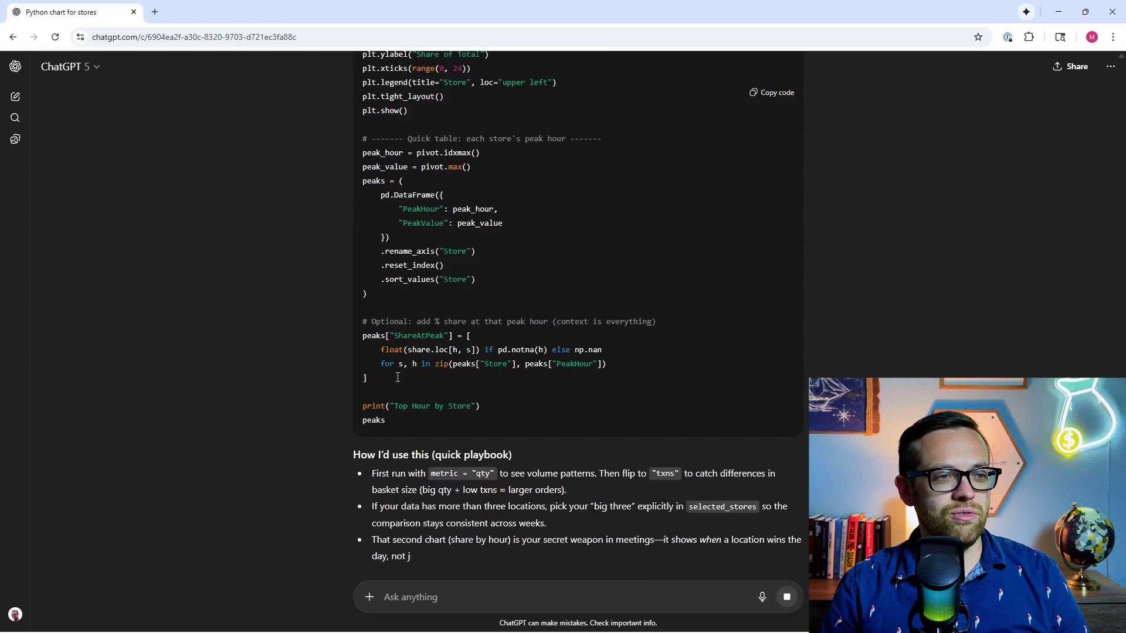
scroll(290, 400, down, 2)
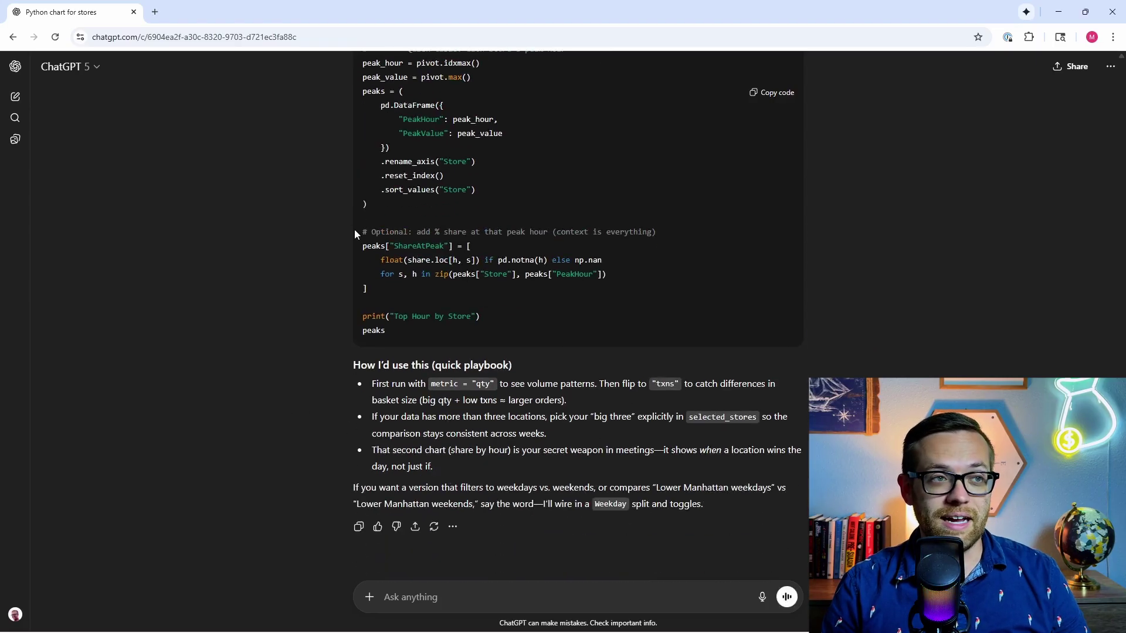
drag(364, 236, 491, 335)
scroll(293, 385, up, 1)
scroll(548, 427, up, 20)
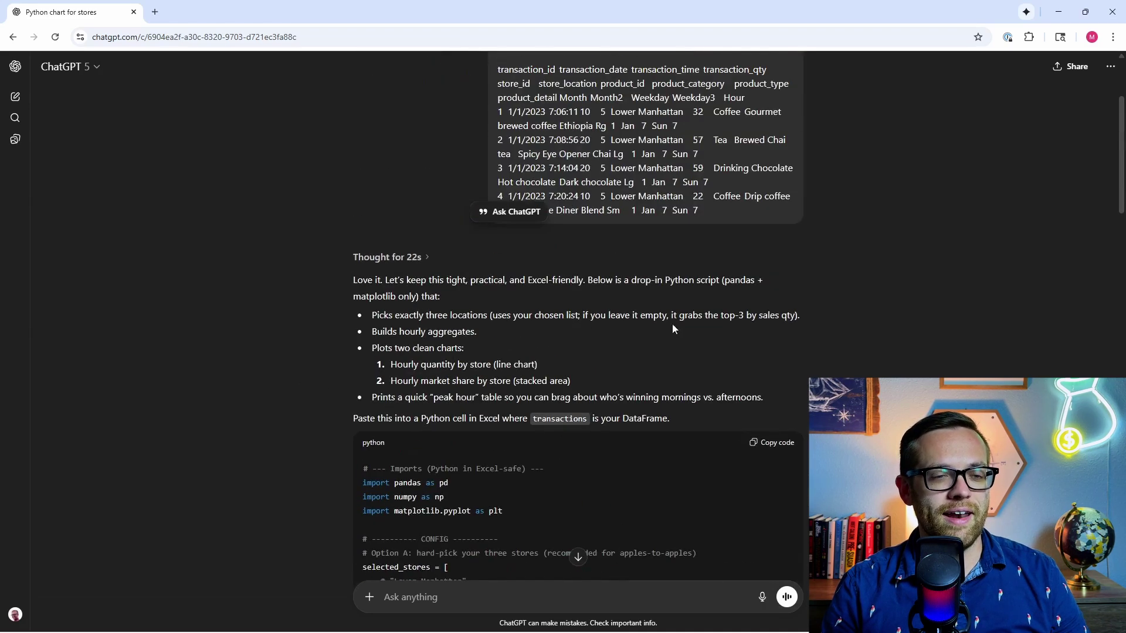
Paste ChatGPT's hourly chart script into B4 as a =PY Python cell and run it
click(780, 445)
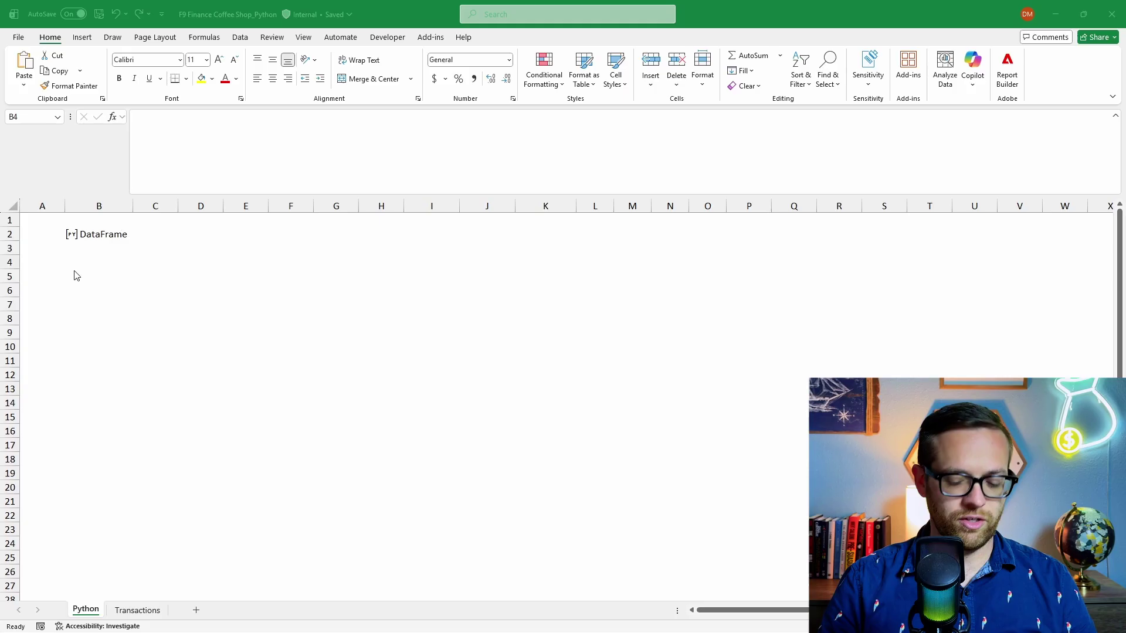
click(75, 261)
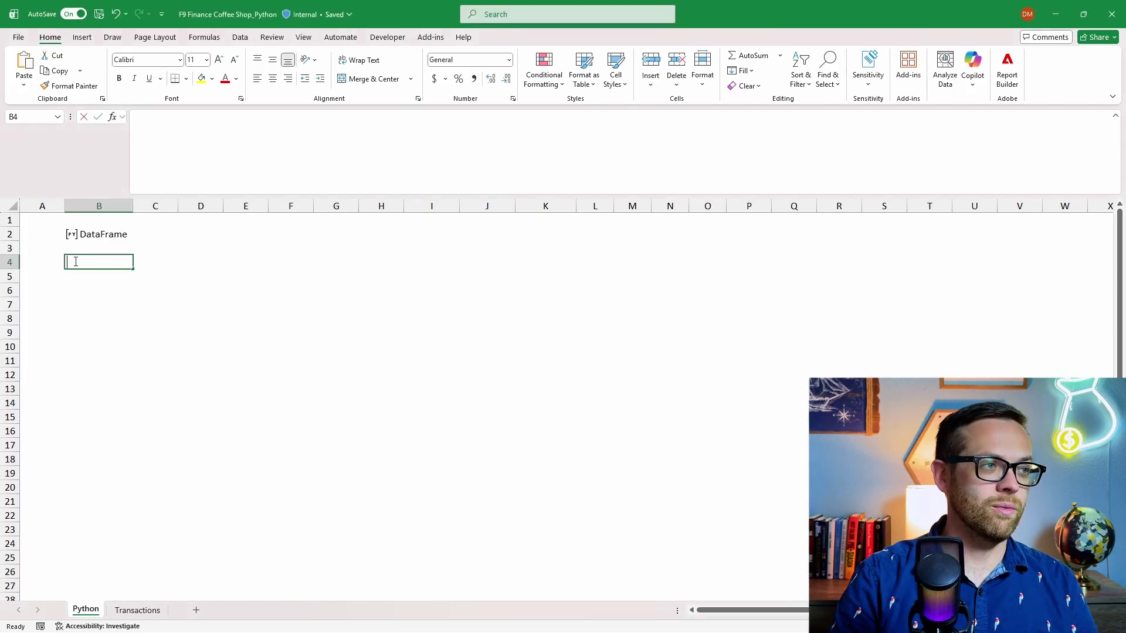
text(=py)
key(Tab)
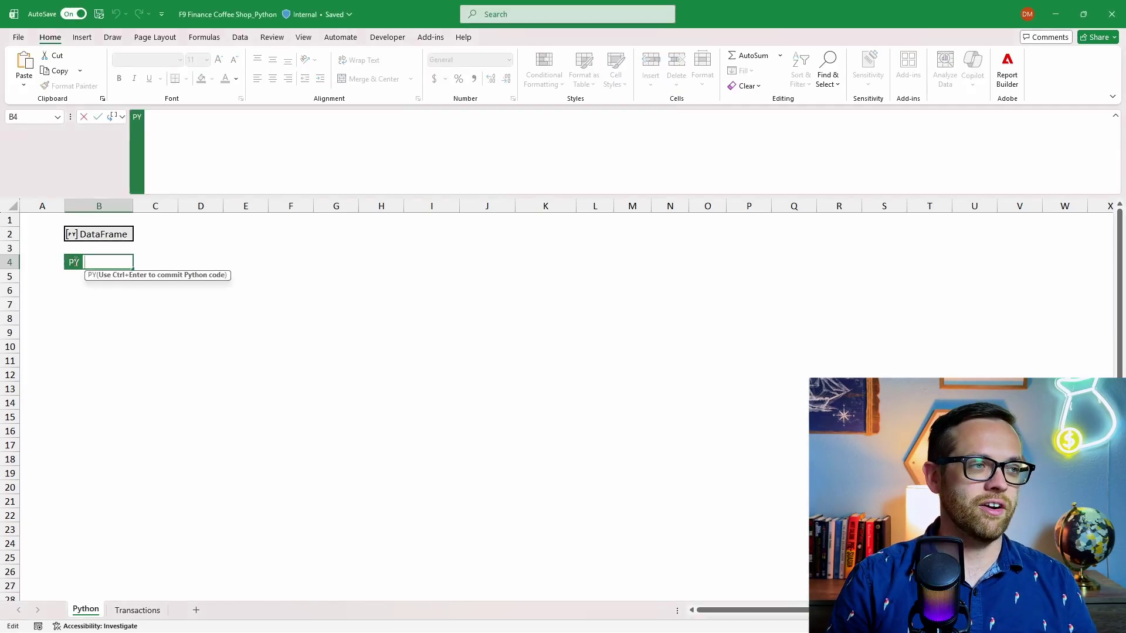
key(ctrl+v)
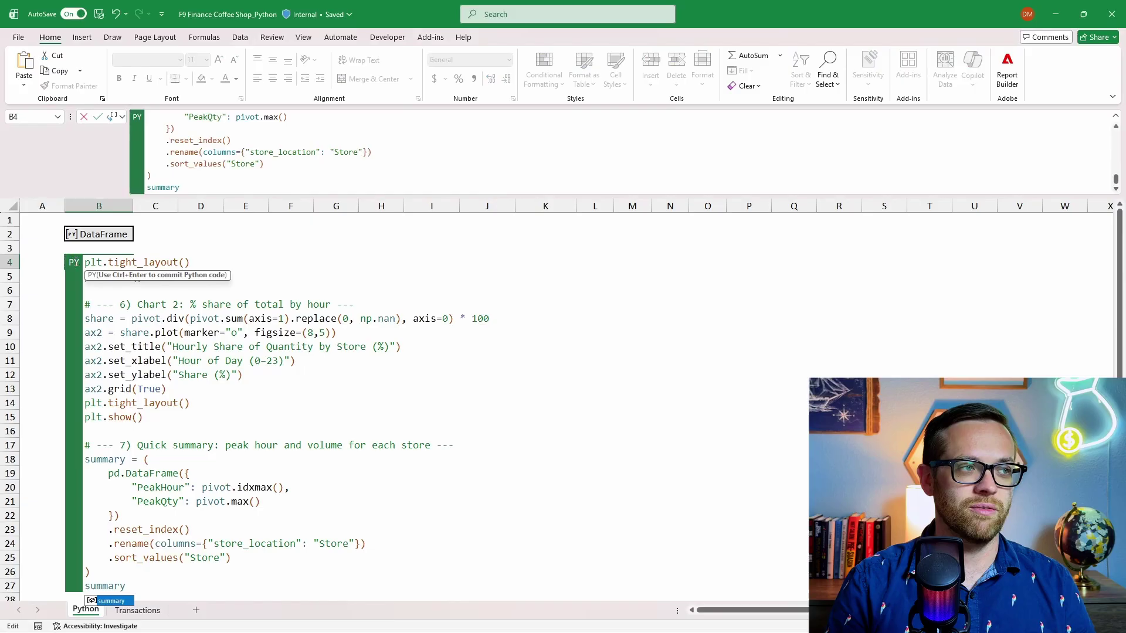
key(ctrl+Return)
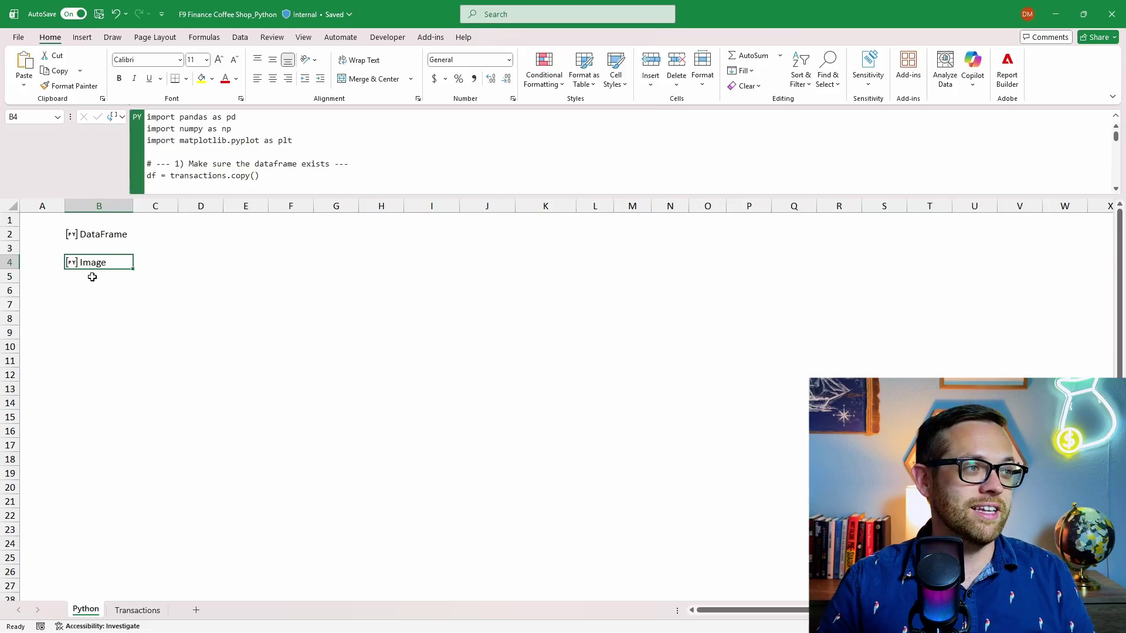
right_click(104, 262)
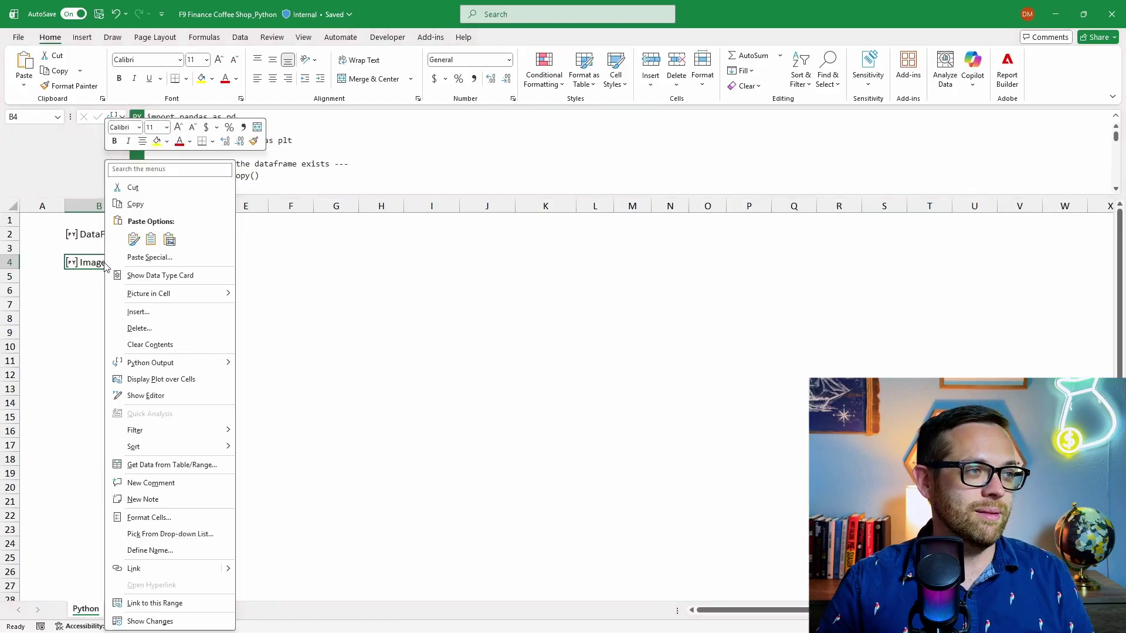
Display B4's plot over the cells and review the Transactions by Hour and Hourly Share charts
click(171, 379)
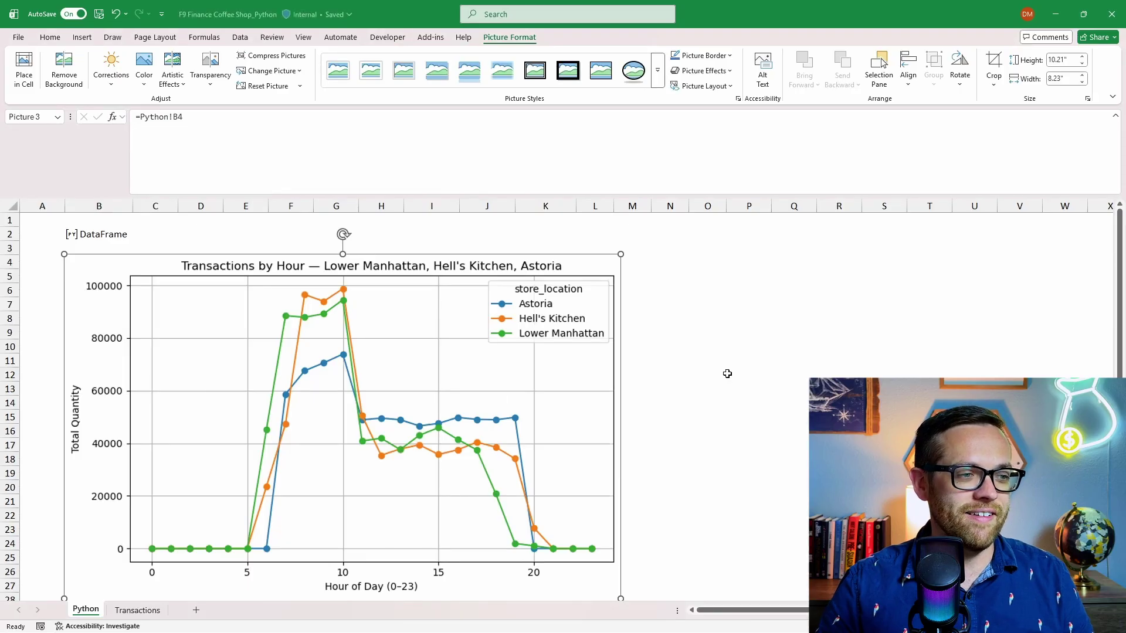
scroll(725, 381, down, 1)
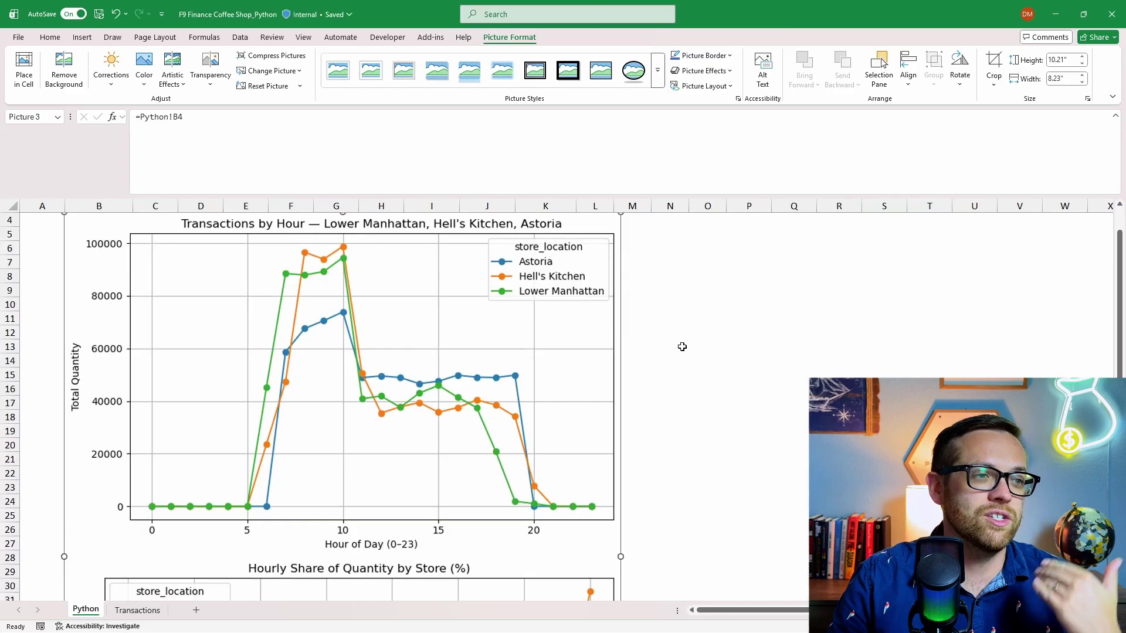
scroll(473, 357, down, 3)
scroll(473, 357, down, 4)
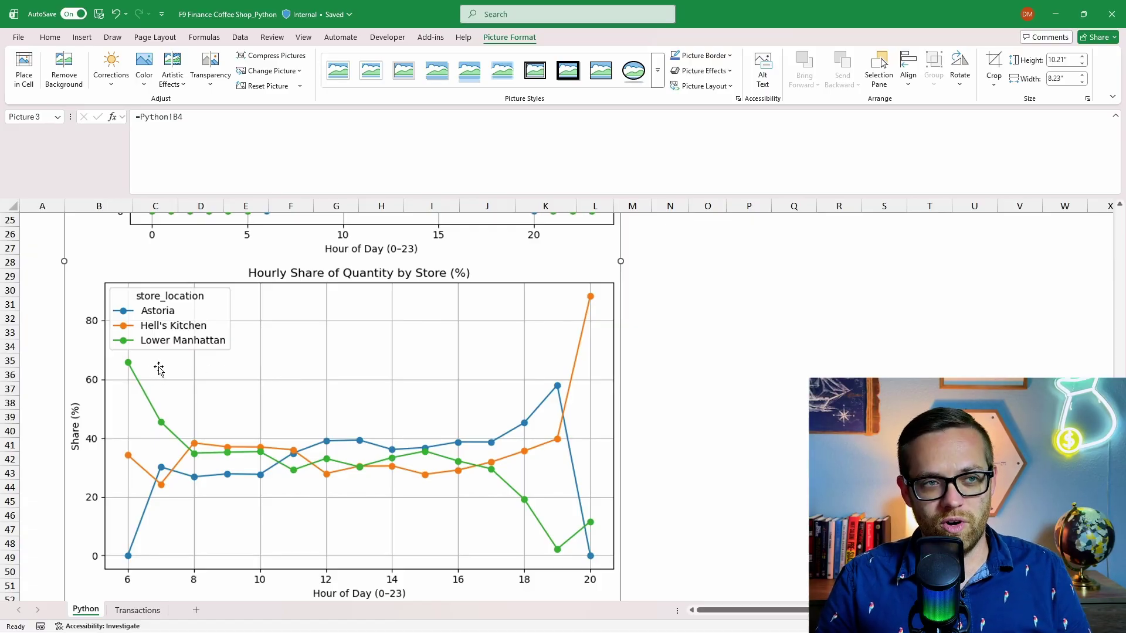
scroll(225, 409, down, 2)
scroll(225, 409, up, 10)
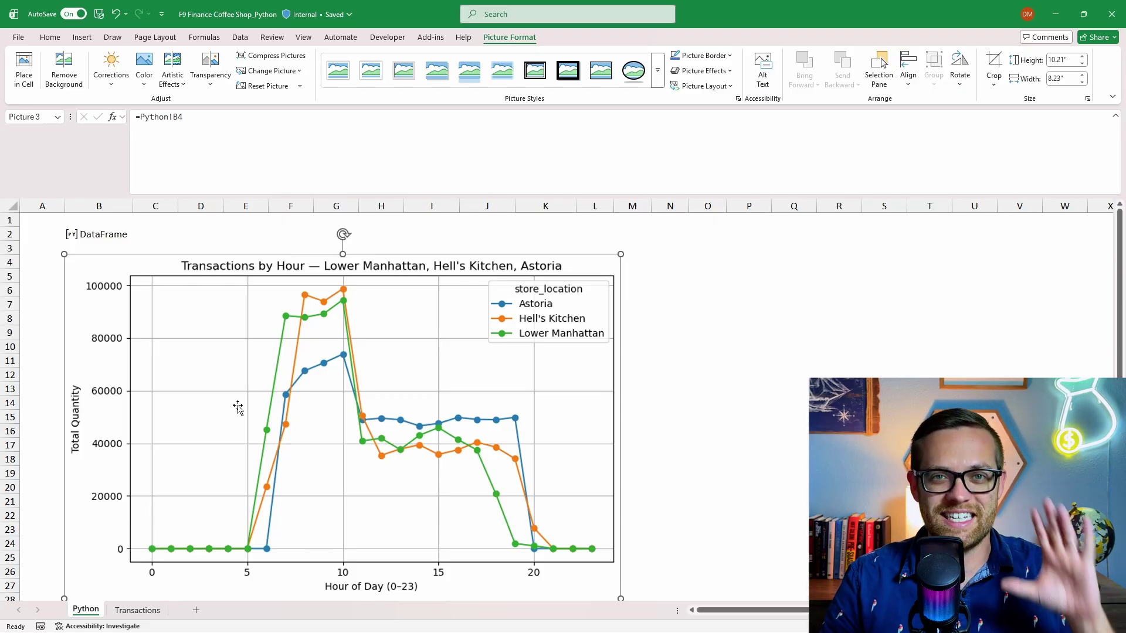
key(Delete)
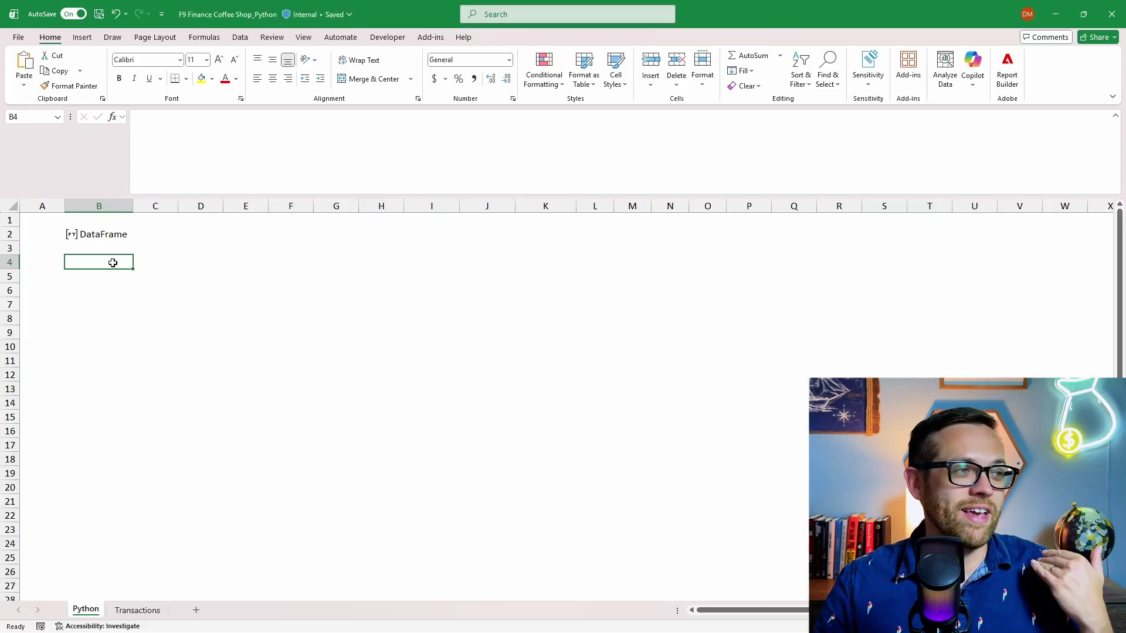
click(111, 235)
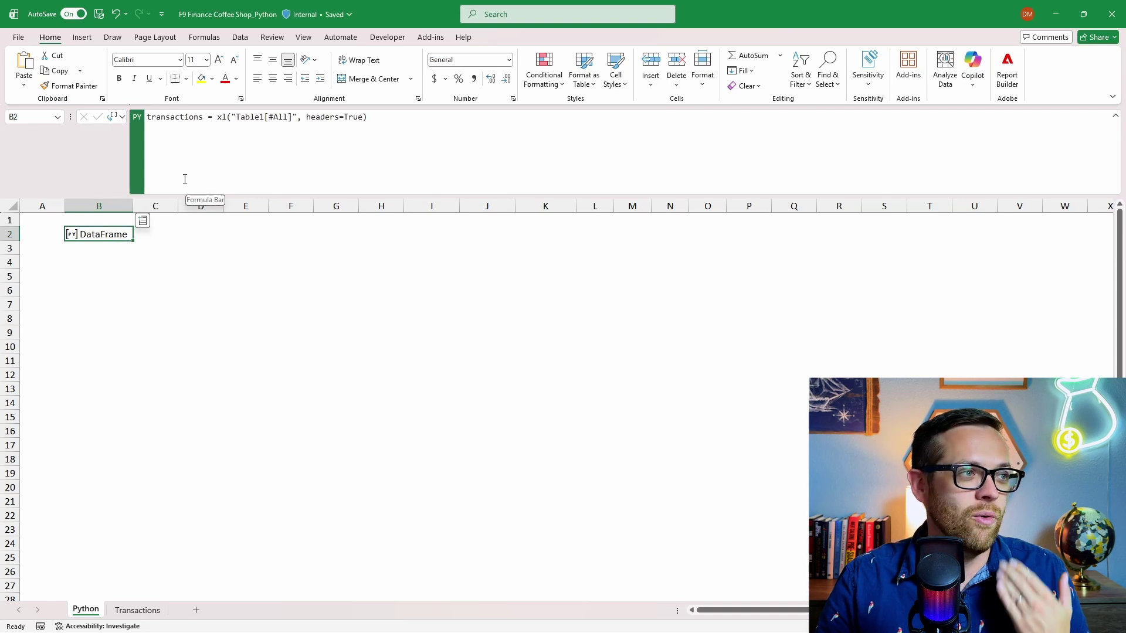
click(111, 258)
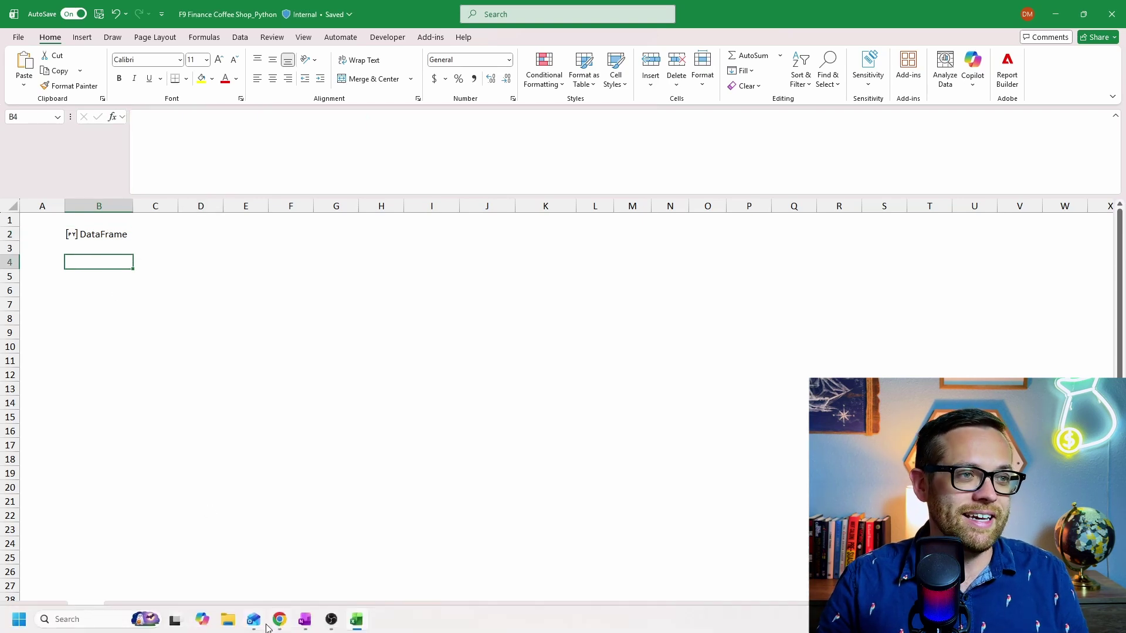
Paste the six-month forecast request into ChatGPT's message box, removing the pasted image
click(279, 619)
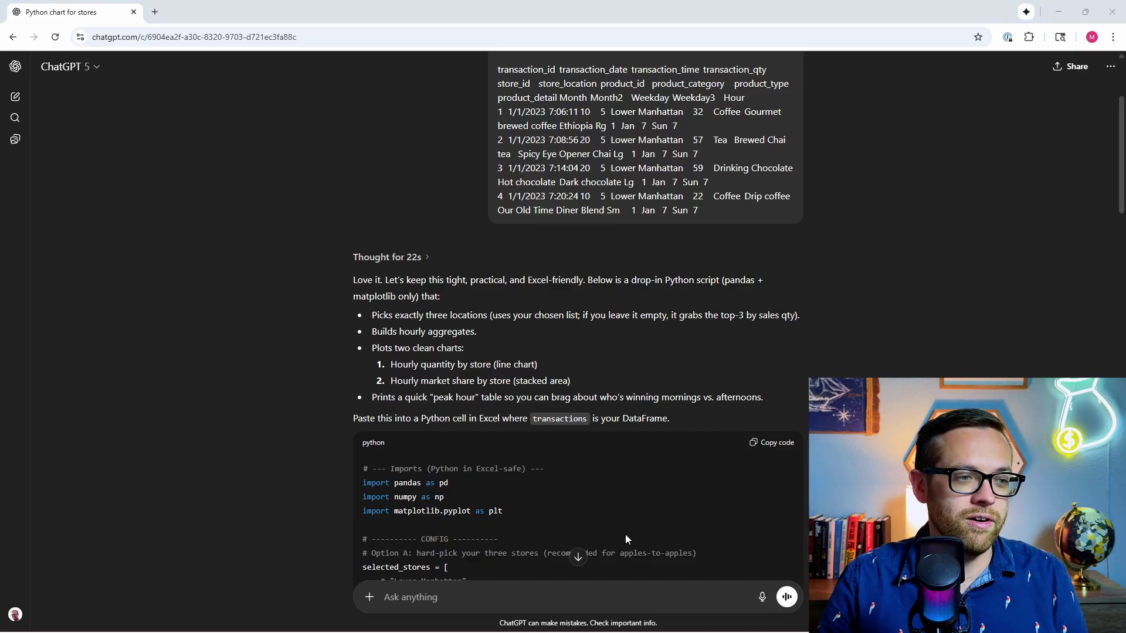
key(ctrl+v)
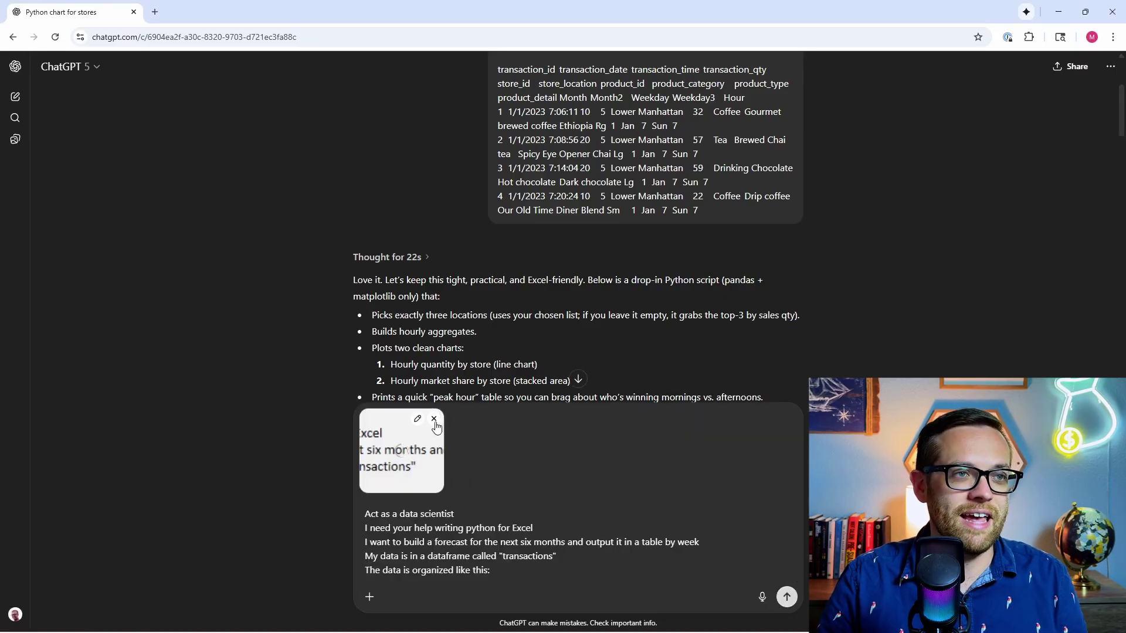
click(434, 418)
Add the sample transaction table from the earlier message below the request and send it
scroll(602, 322, up, 1)
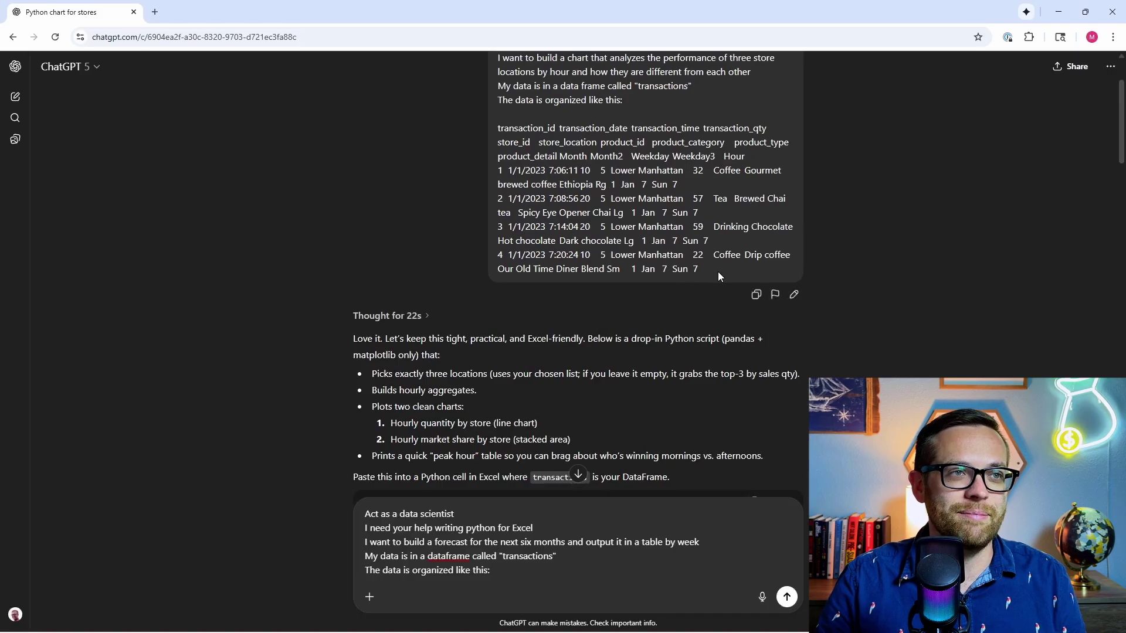
drag(718, 272, 489, 132)
key(ctrl+c)
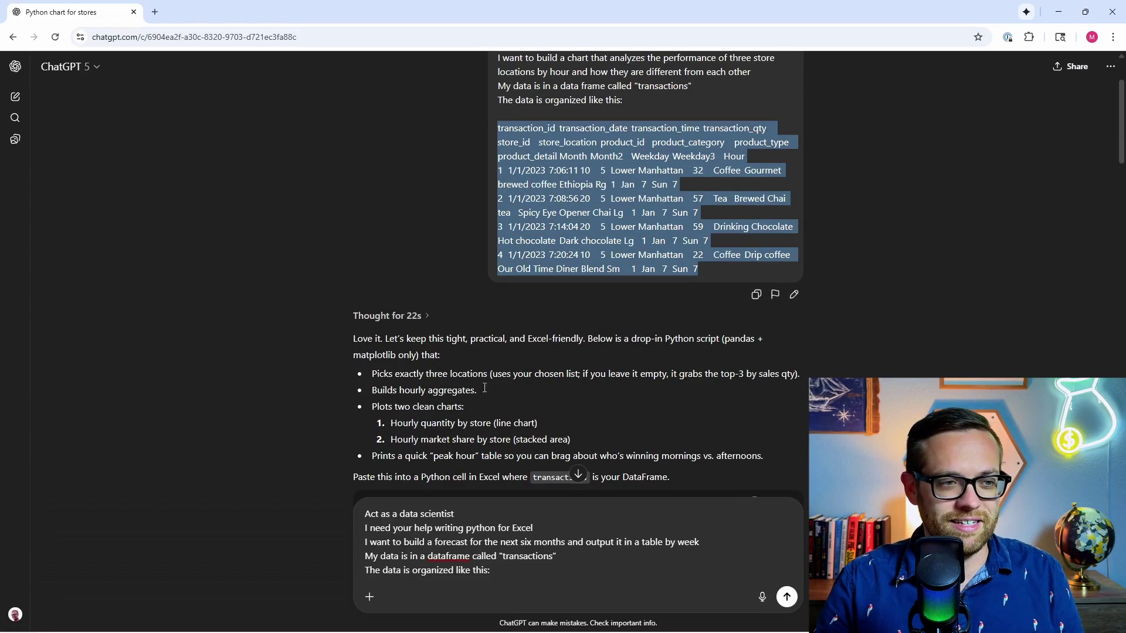
click(531, 580)
key(shift+Return)
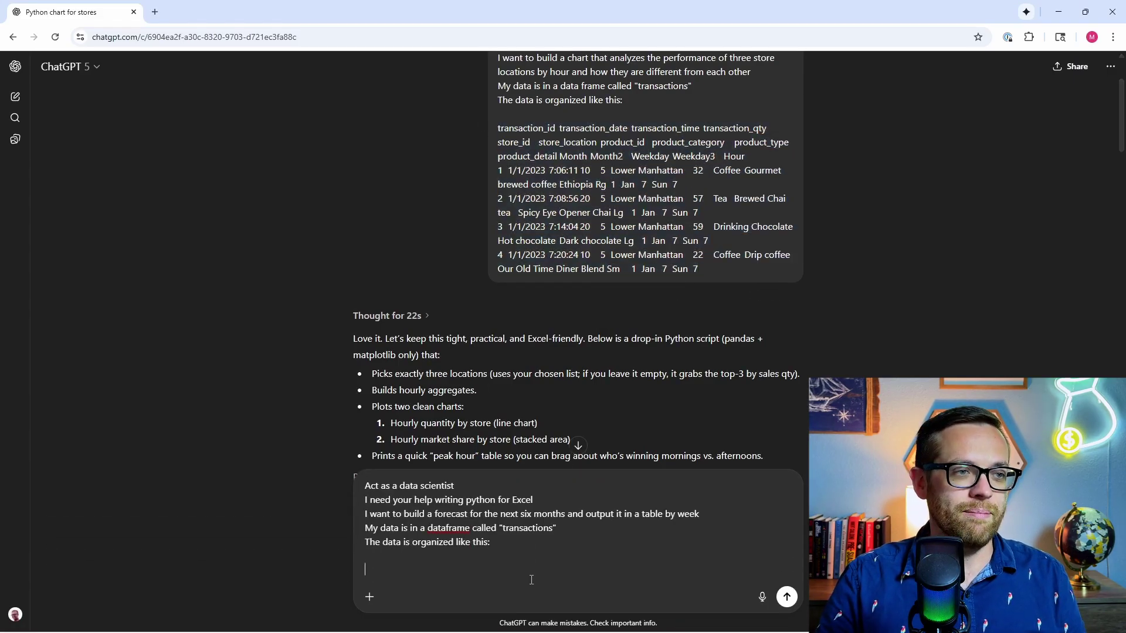
key(ctrl+v)
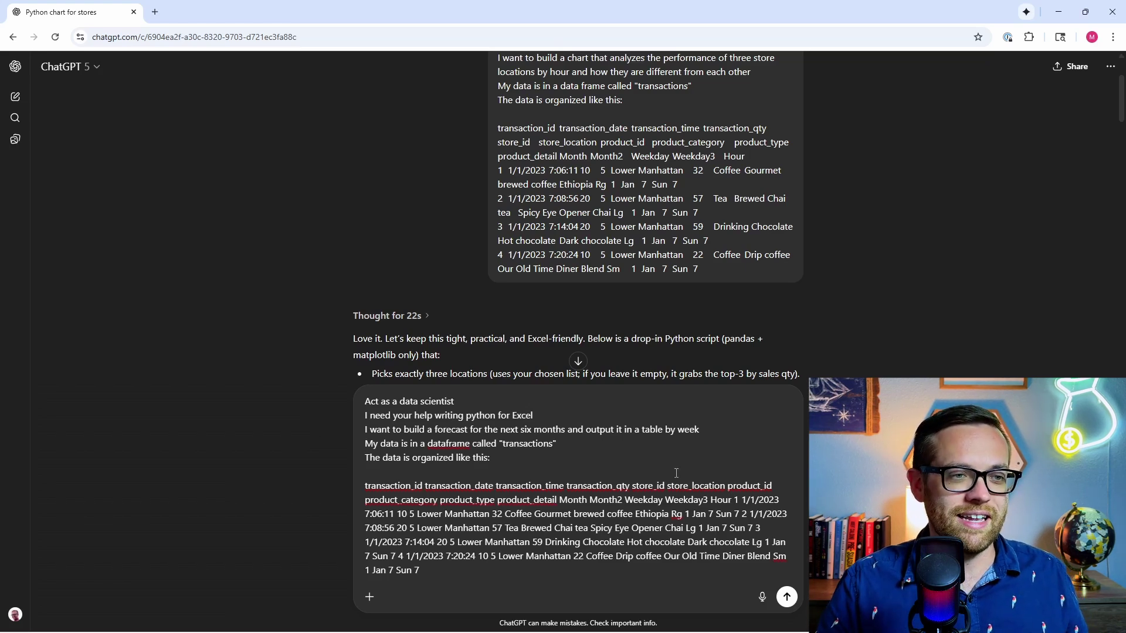
click(788, 597)
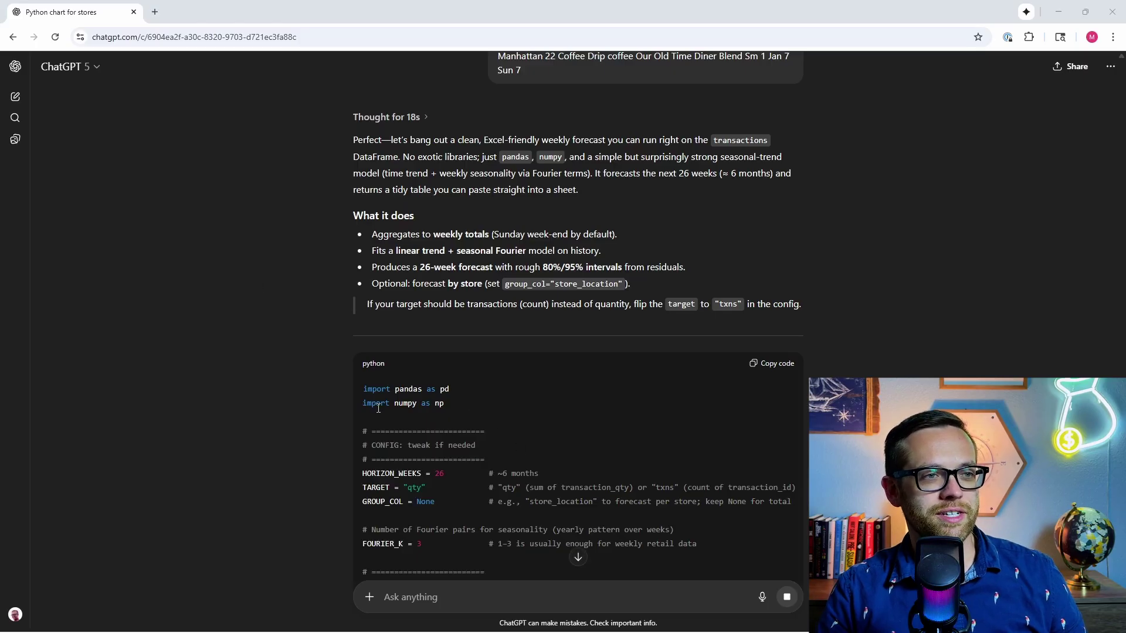
Review the 26-week forecast reply to its end and copy its Python forecasting script
scroll(610, 421, down, 2)
scroll(461, 147, down, 2)
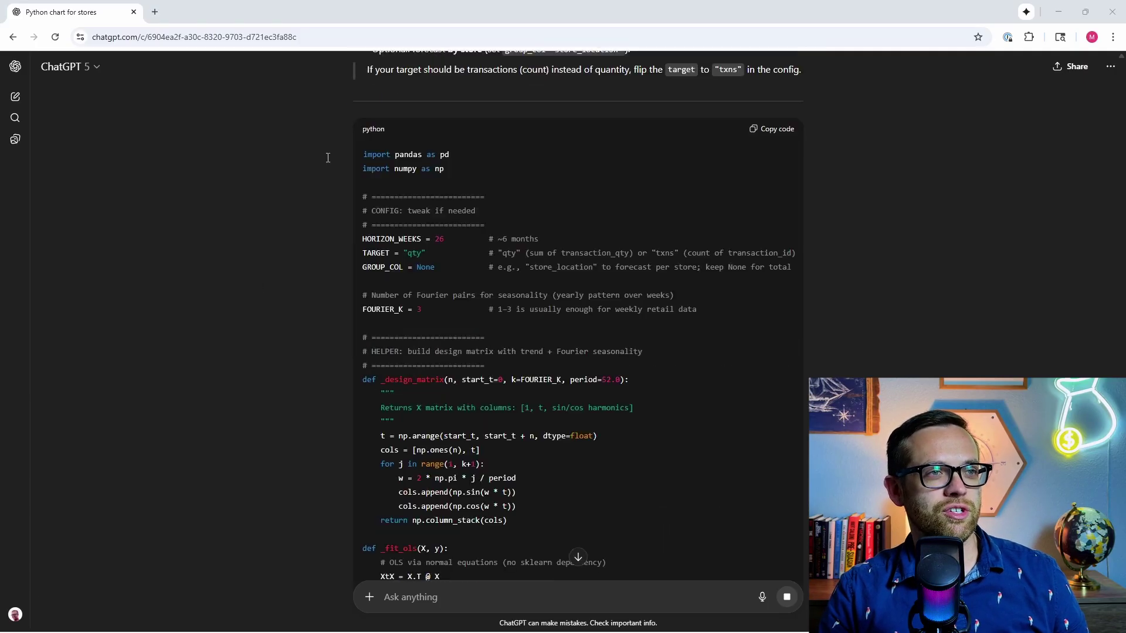
scroll(390, 294, down, 6)
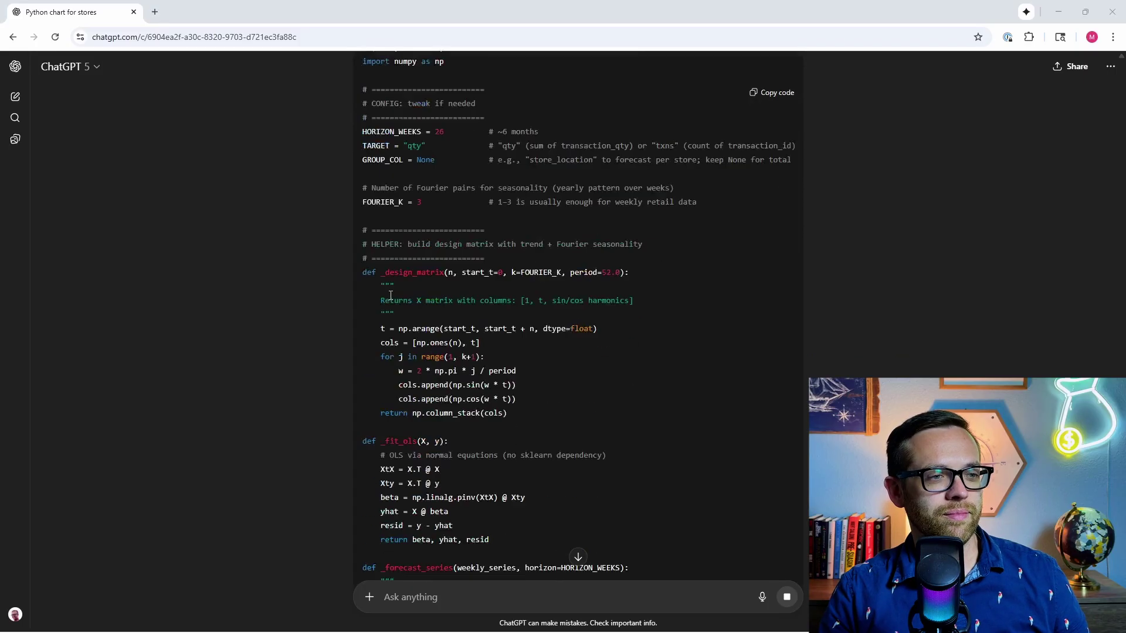
scroll(390, 294, down, 3)
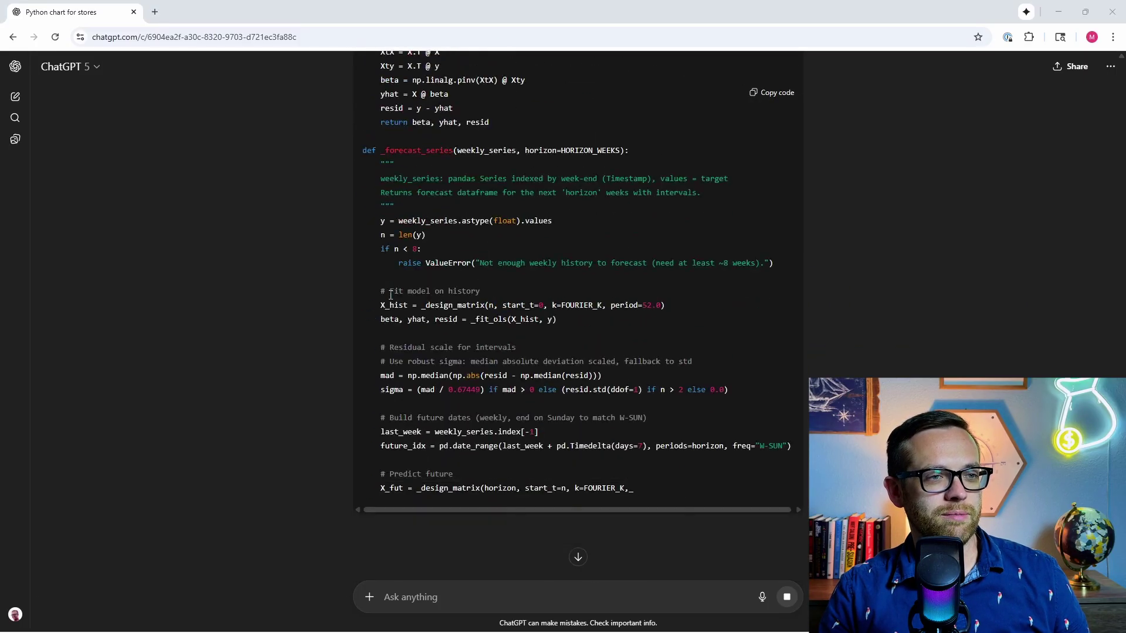
scroll(520, 322, down, 10)
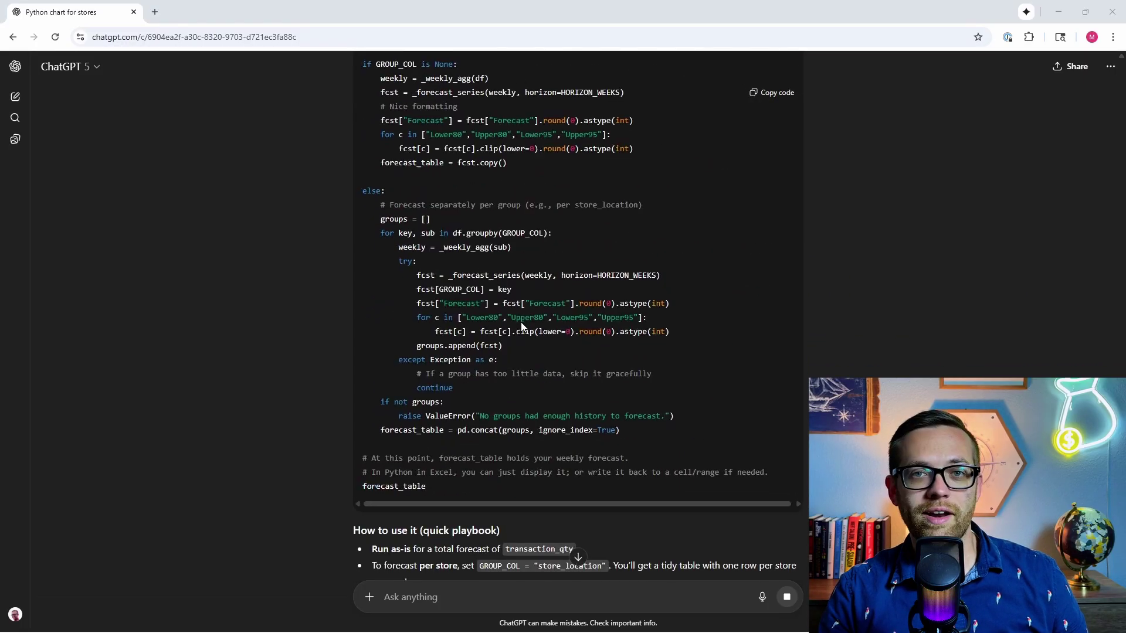
scroll(316, 382, down, 2)
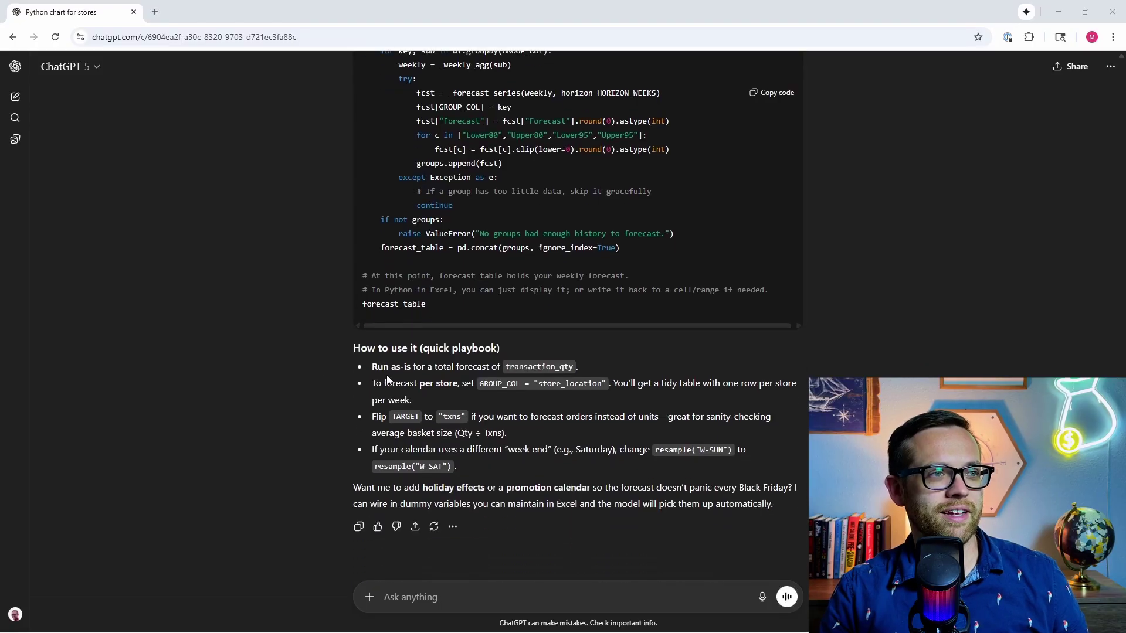
scroll(386, 375, up, 3)
scroll(390, 239, up, 2)
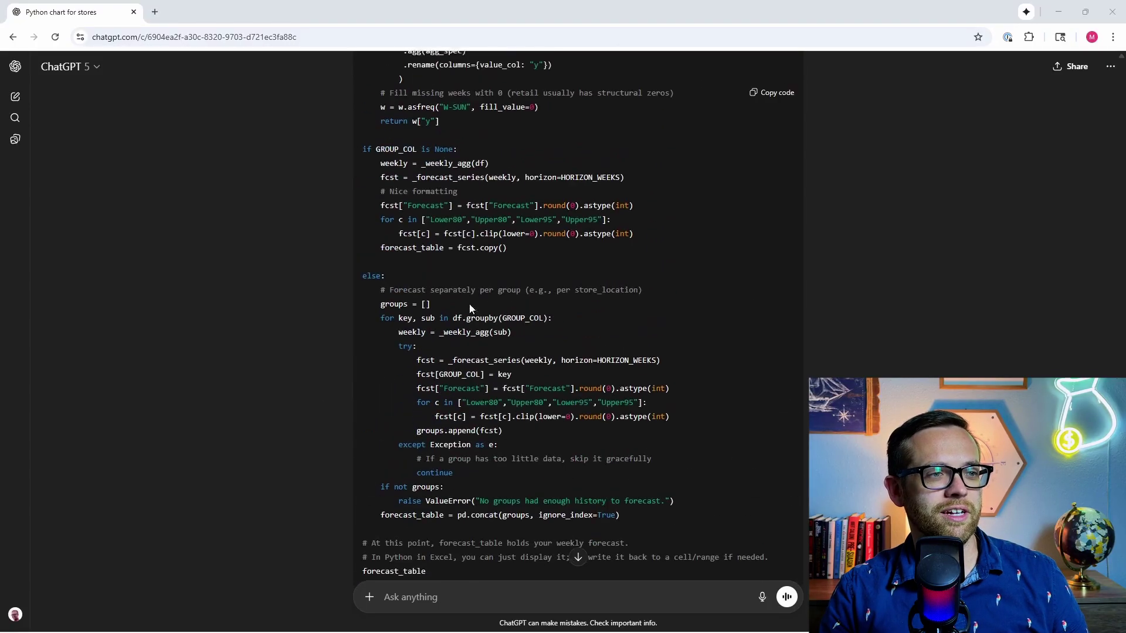
scroll(360, 327, down, 3)
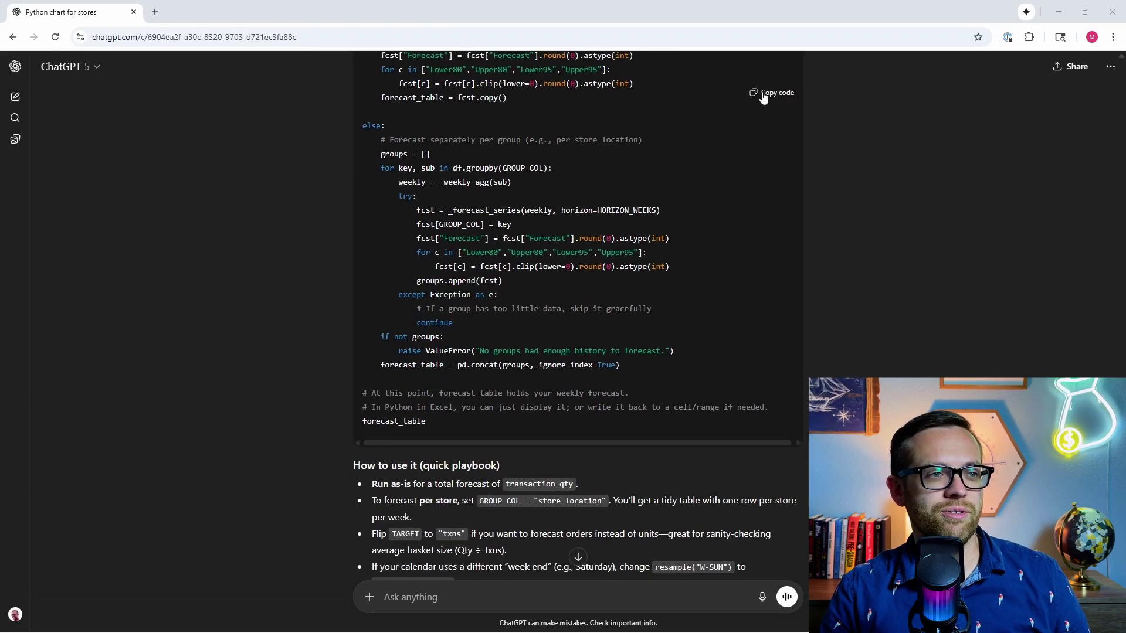
click(751, 93)
Enter ChatGPT's 26-week forecast script into B4 as a =PY Python cell and run it
mouse_move(663, 631)
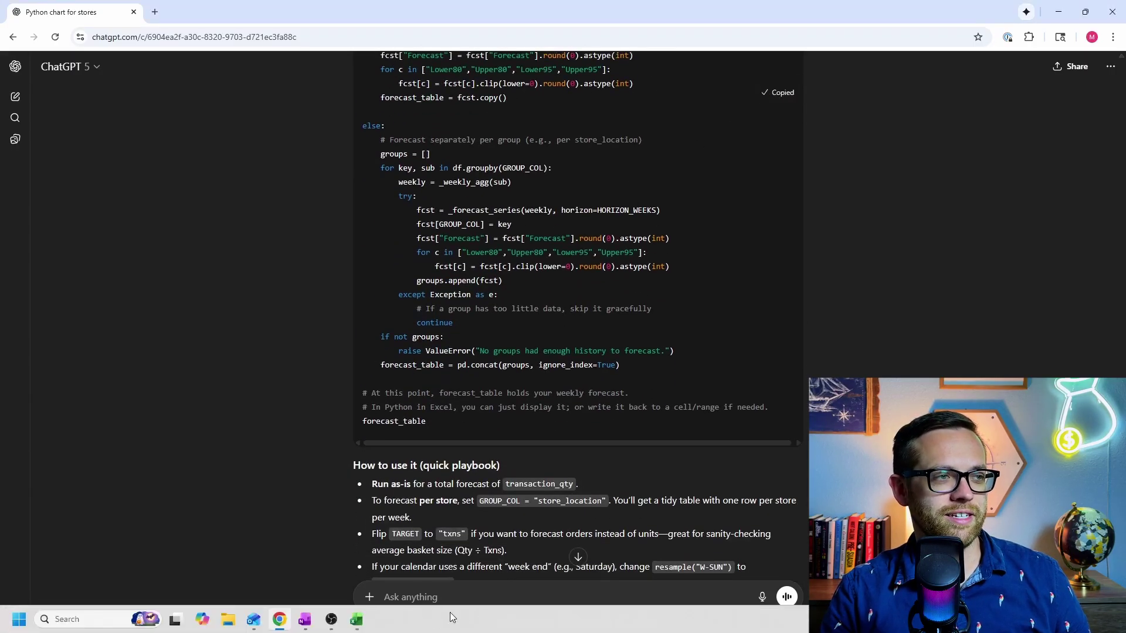
click(357, 629)
click(96, 260)
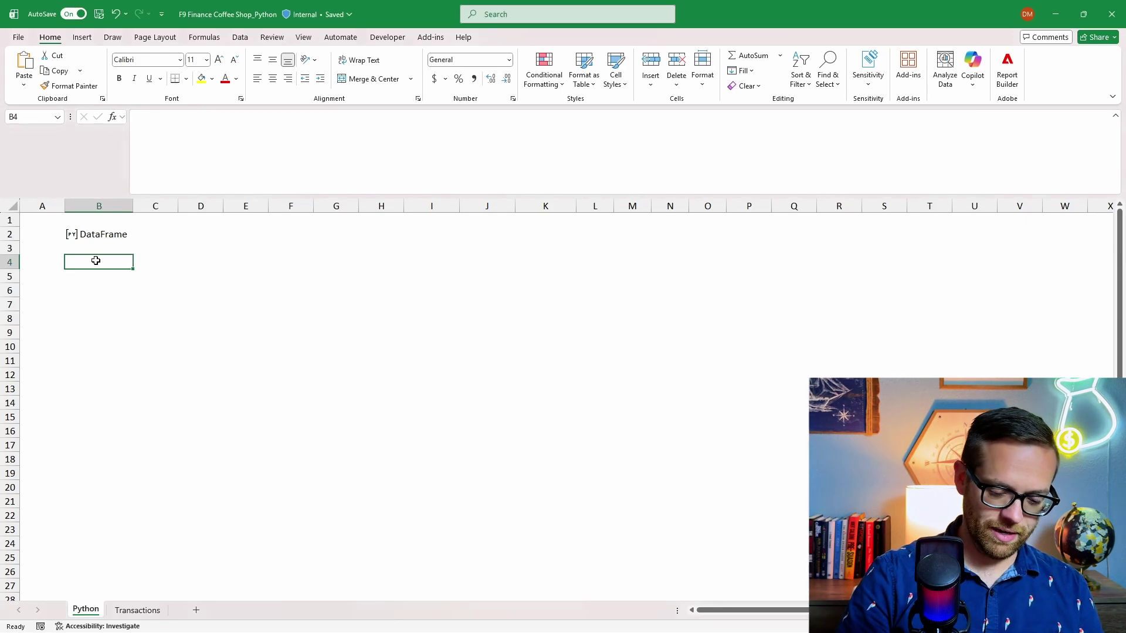
text(=py)
key(Tab)
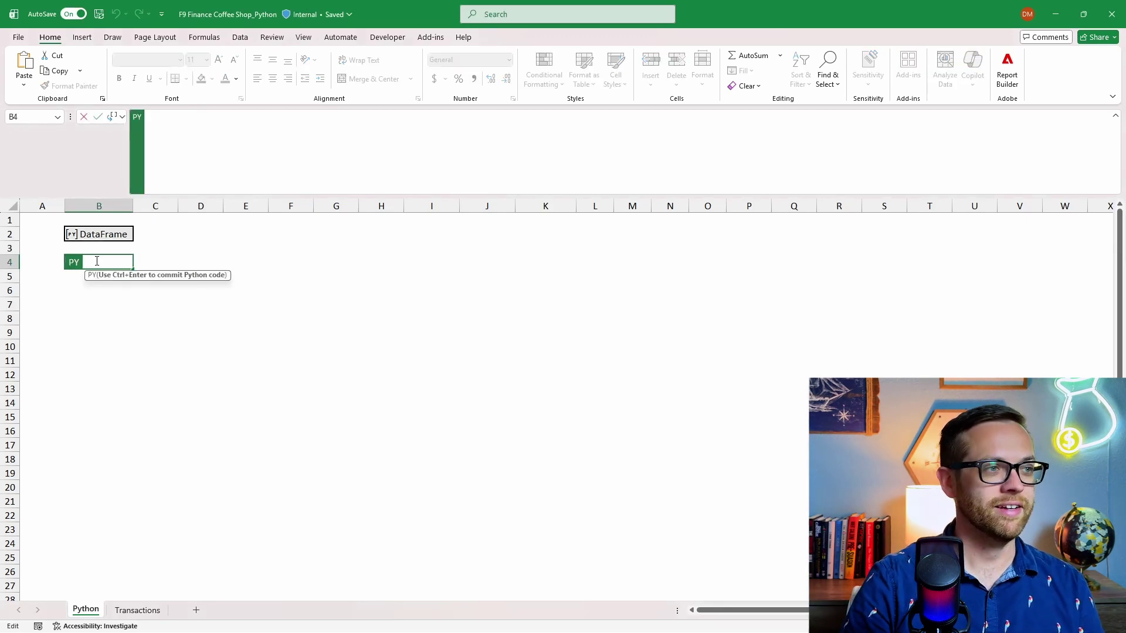
key(ctrl+v)
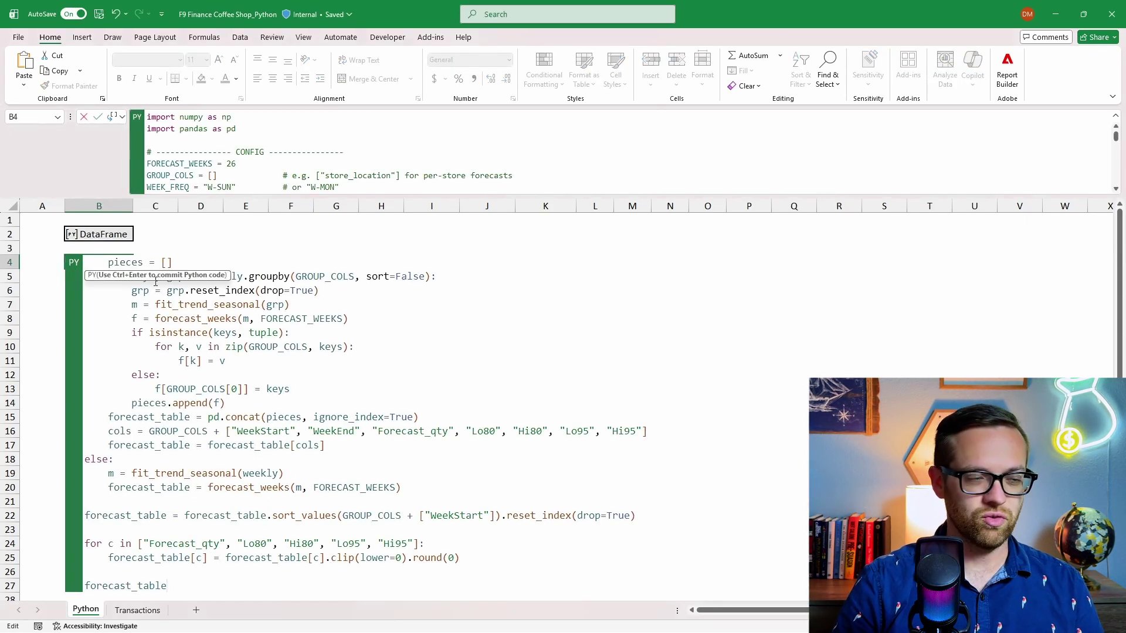
key(ctrl+Return)
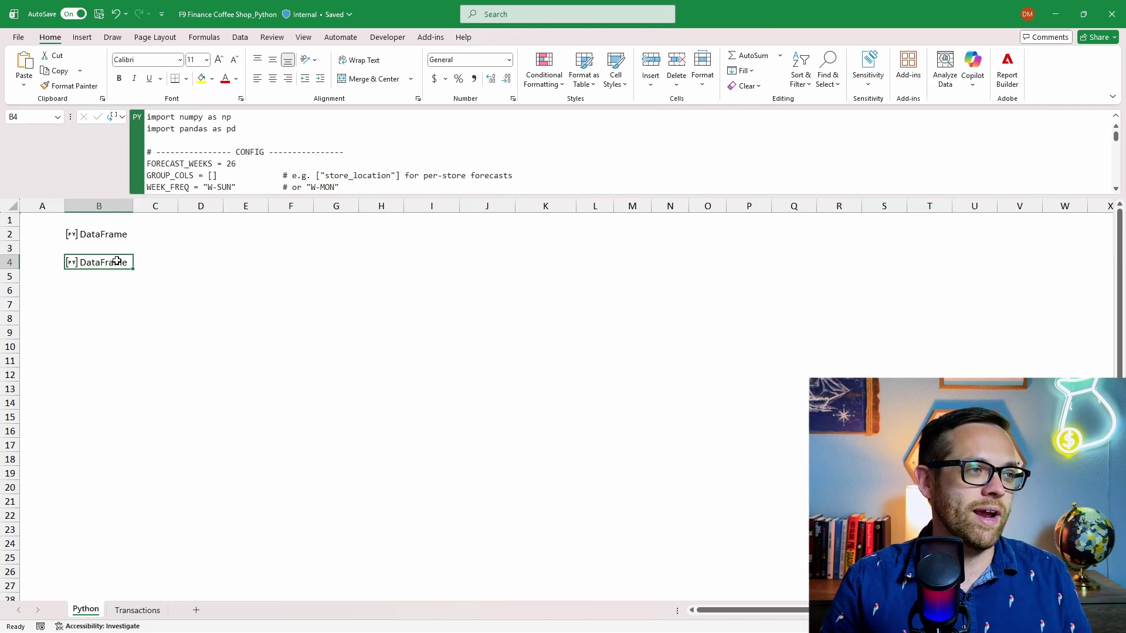
Output B4's forecast as Excel values and AutoFit columns B through H
right_click(118, 262)
mouse_move(217, 380)
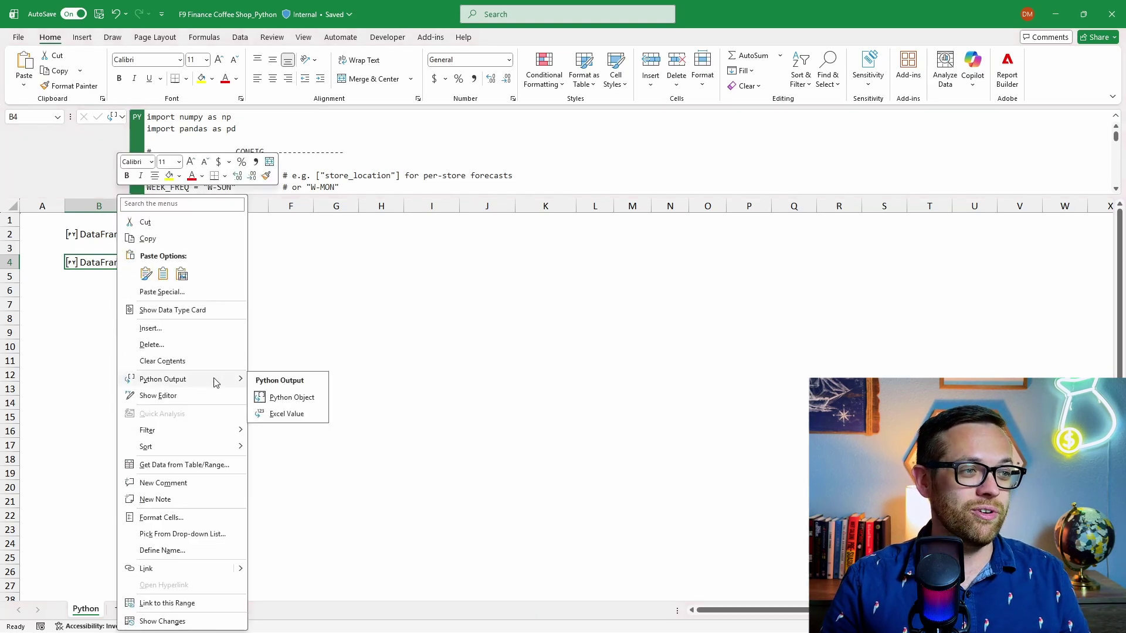
click(288, 415)
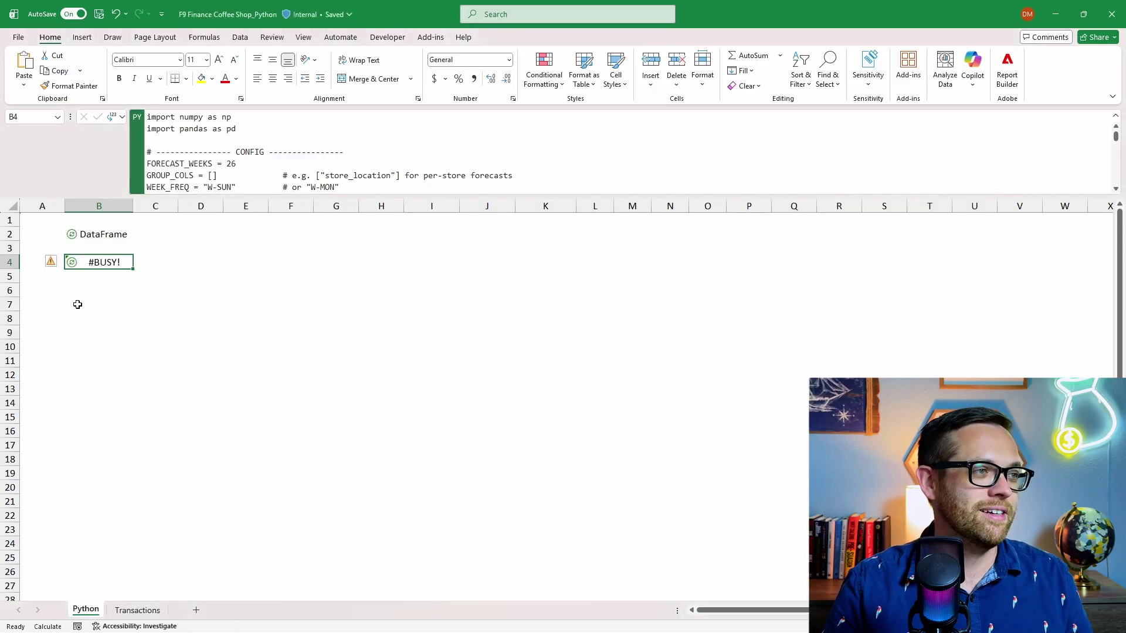
click(98, 206)
key(ctrl+shift+Right)
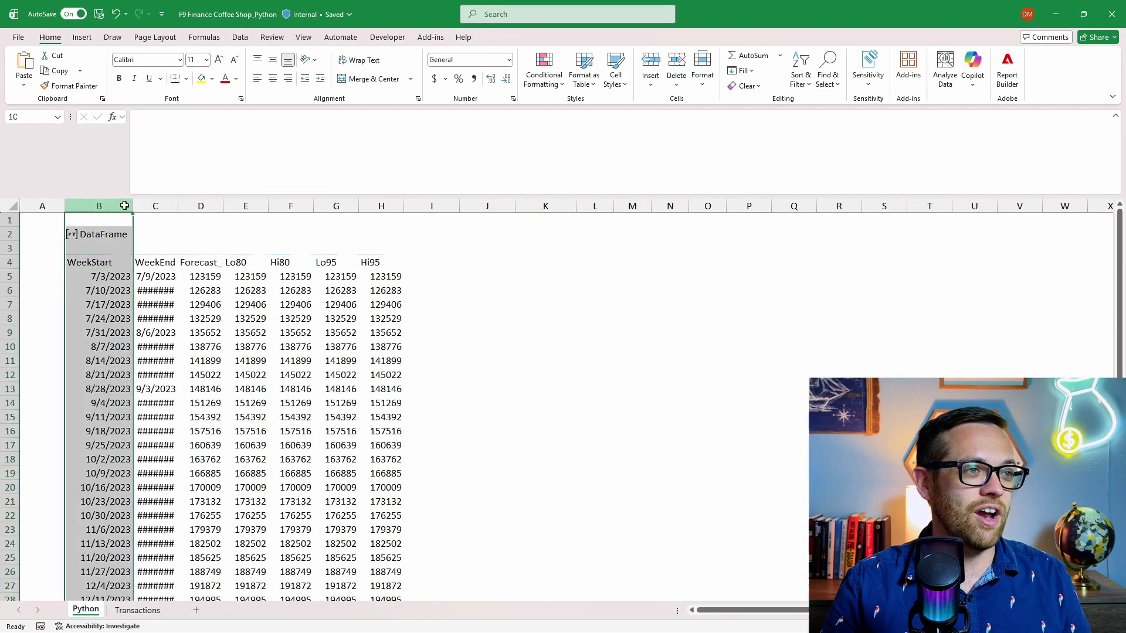
double_click(133, 206)
Select the forecast columns E:H, the Forecast_qty values and the WeekStart/WeekEnd dates
click(272, 206)
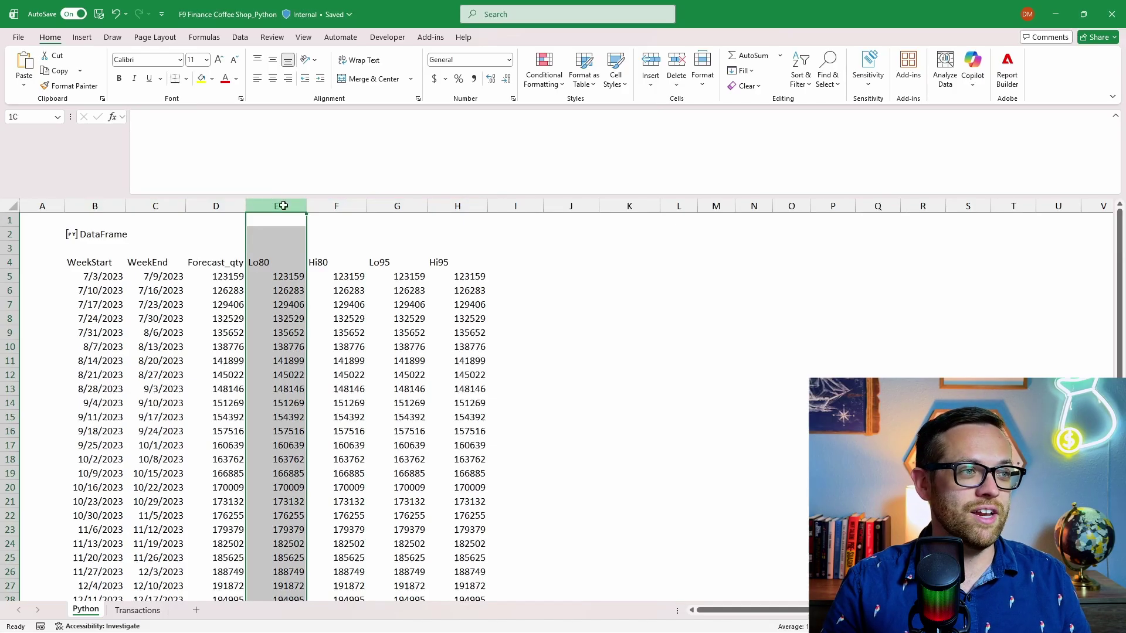
drag(282, 203, 457, 206)
drag(224, 279, 253, 588)
scroll(238, 403, up, 1)
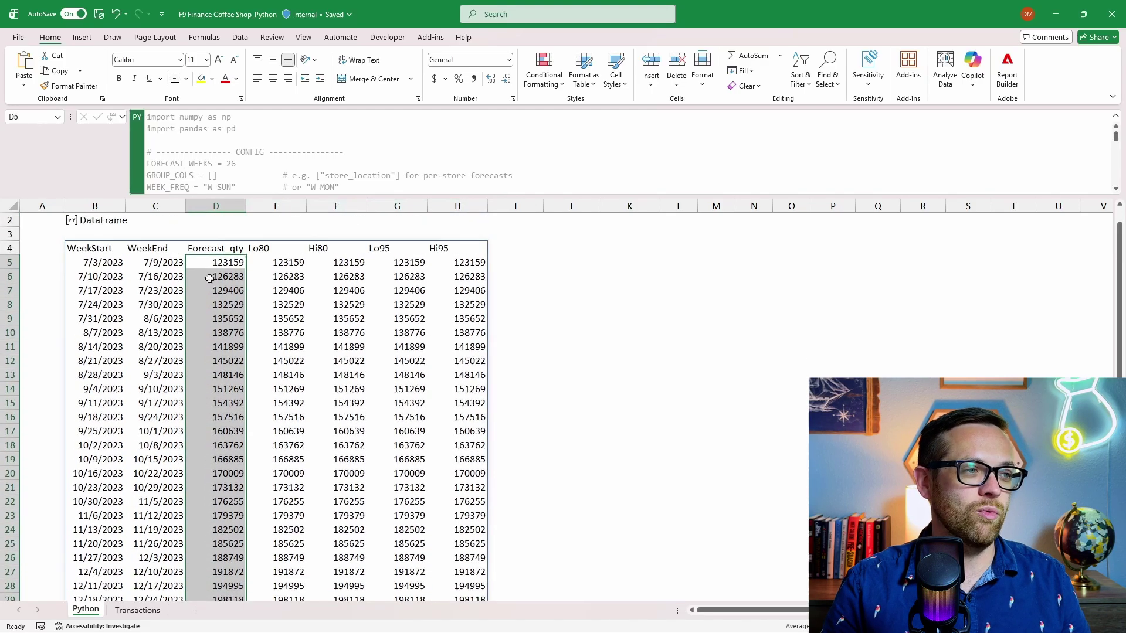
drag(211, 264, 207, 565)
scroll(206, 564, up, 1)
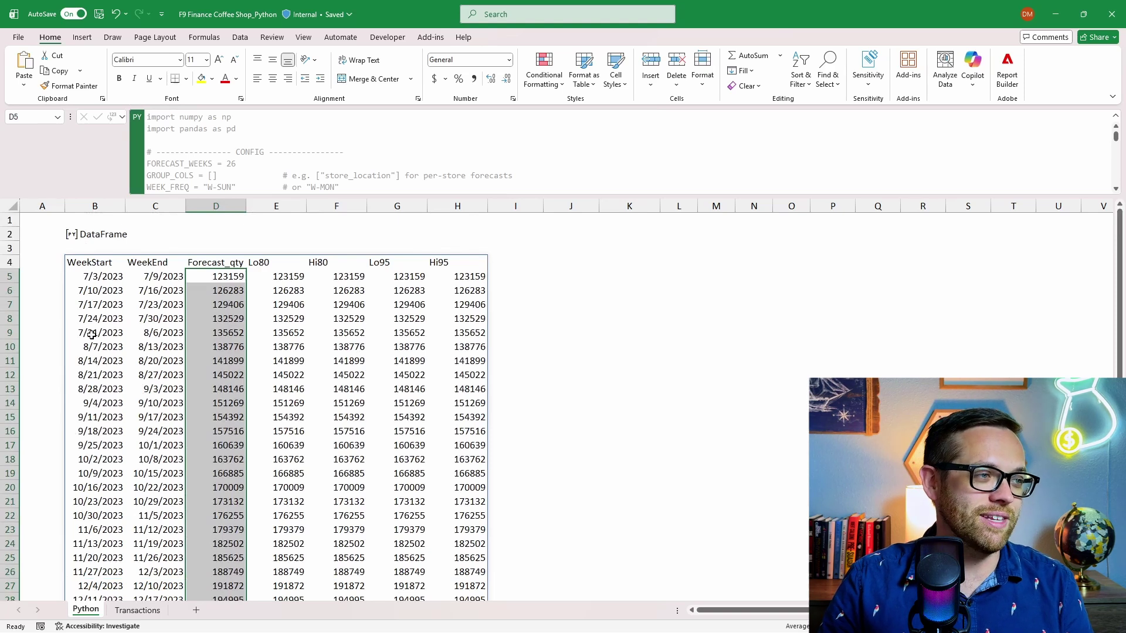
drag(92, 277, 194, 593)
scroll(250, 472, up, 1)
scroll(250, 472, up, 1)
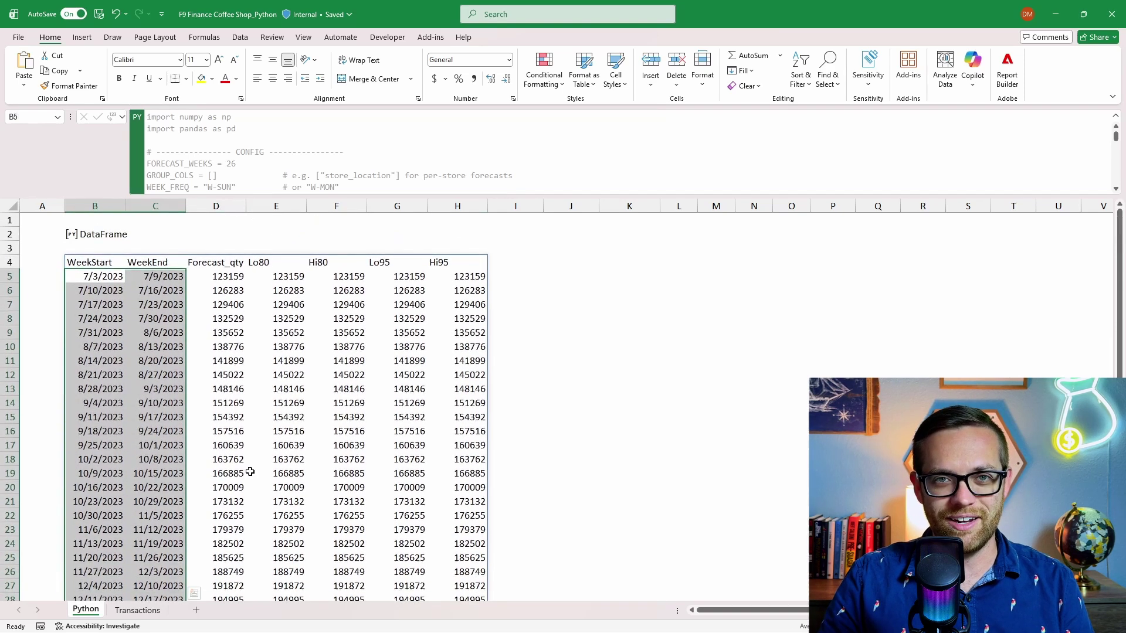